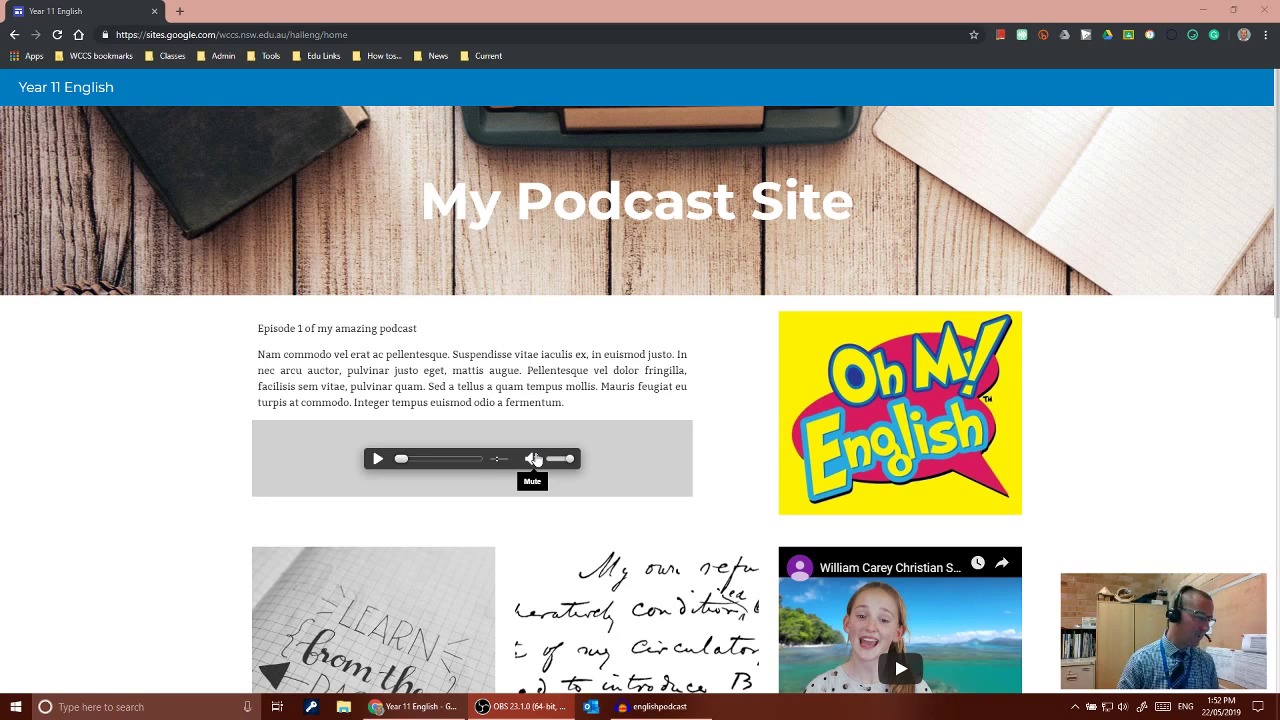
# Step: Look through the sample podcast site from its header down to the closing text and back up to the Episode 1 section
pyautogui.scroll(-4, 533, 458)
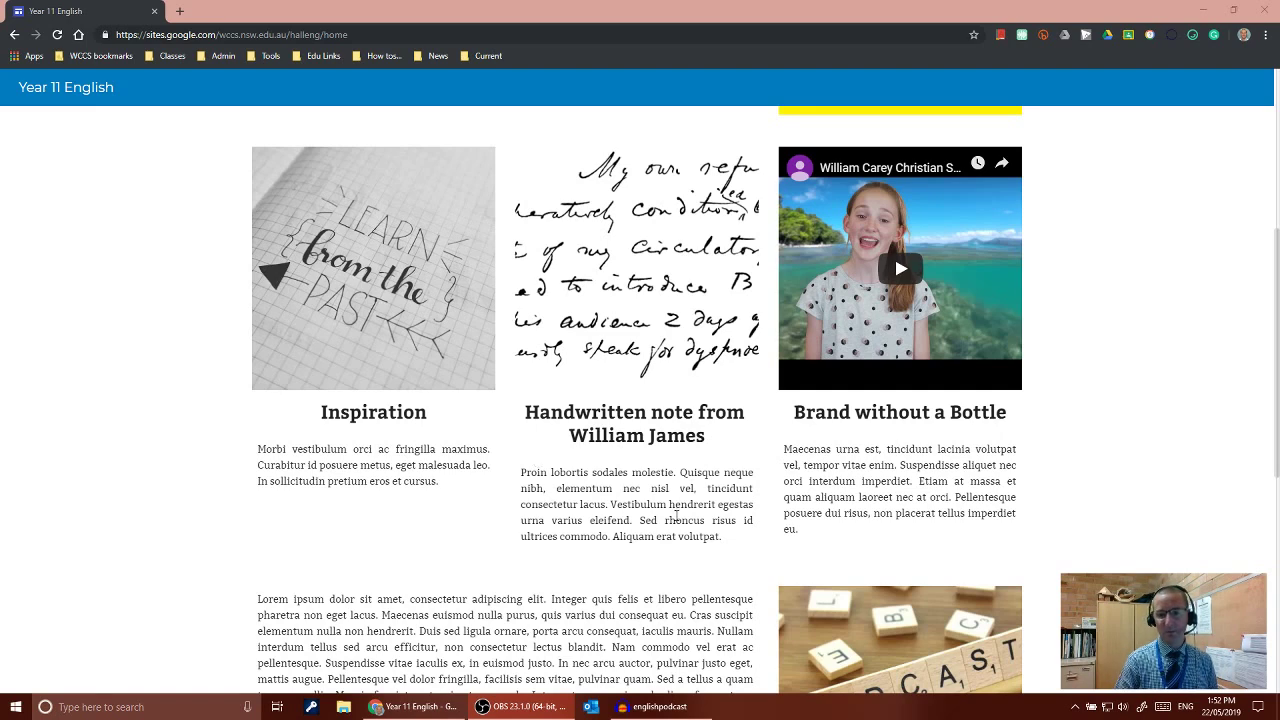
pyautogui.scroll(-3, 885, 487)
pyautogui.scroll(-2, 885, 487)
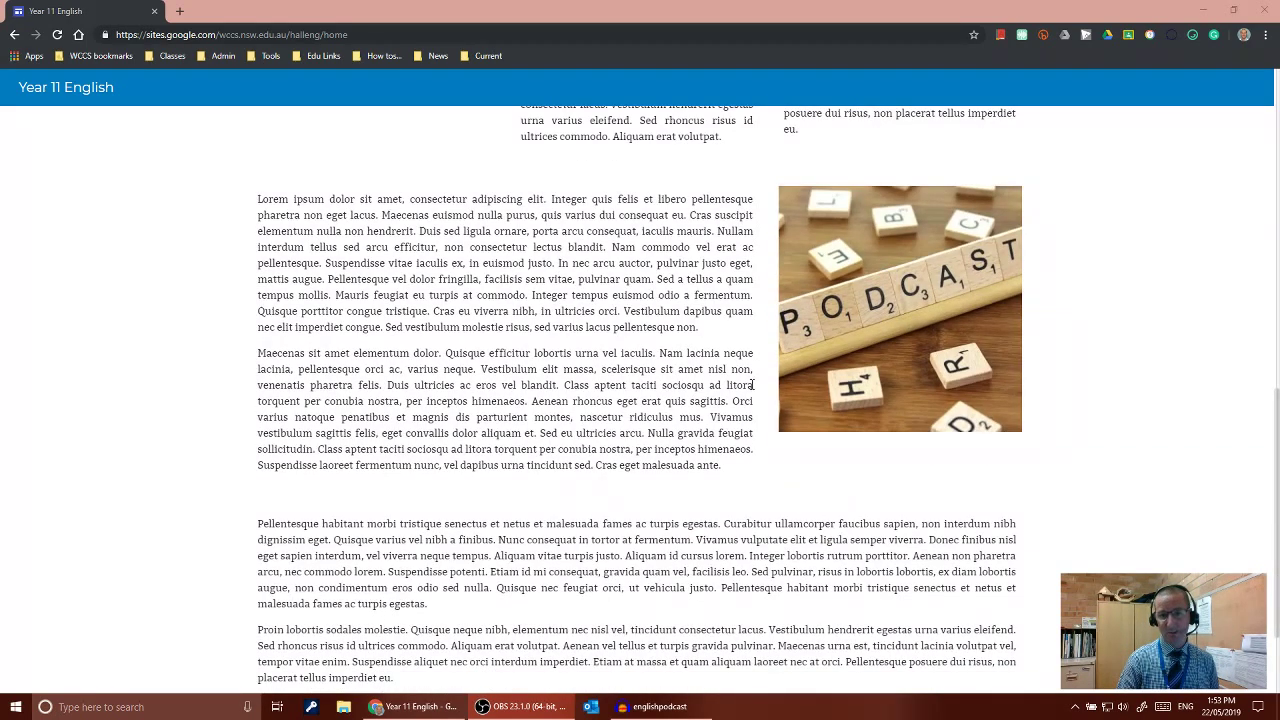
pyautogui.scroll(8, 655, 485)
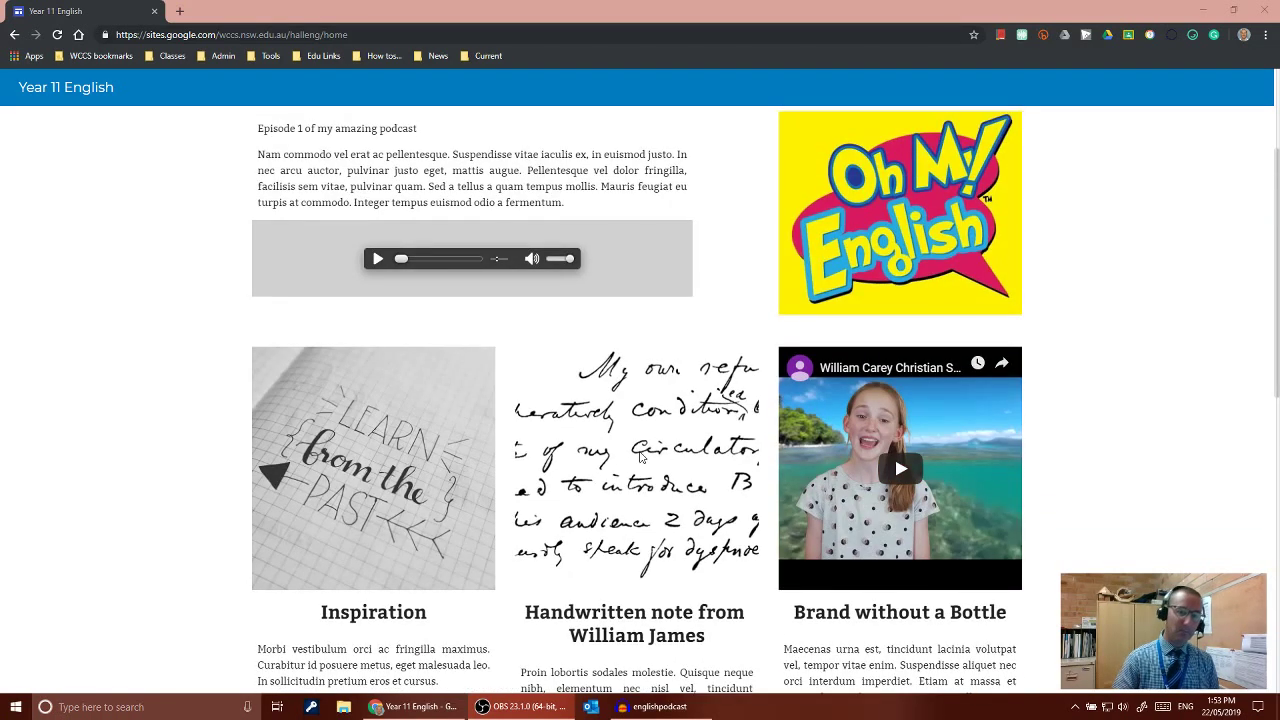
pyautogui.scroll(2, 640, 456)
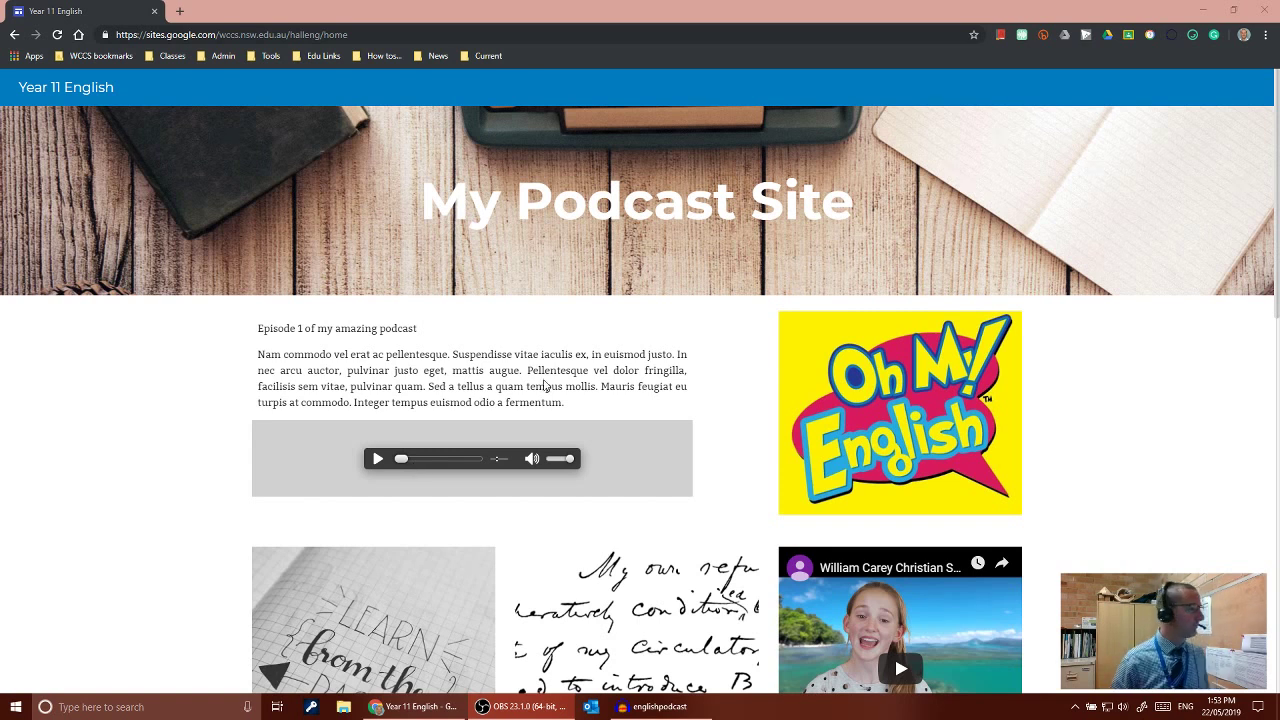
# Step: Switch to Google Drive and create a folder named "English Podcast" in My Drive
pyautogui.click(114, 60)
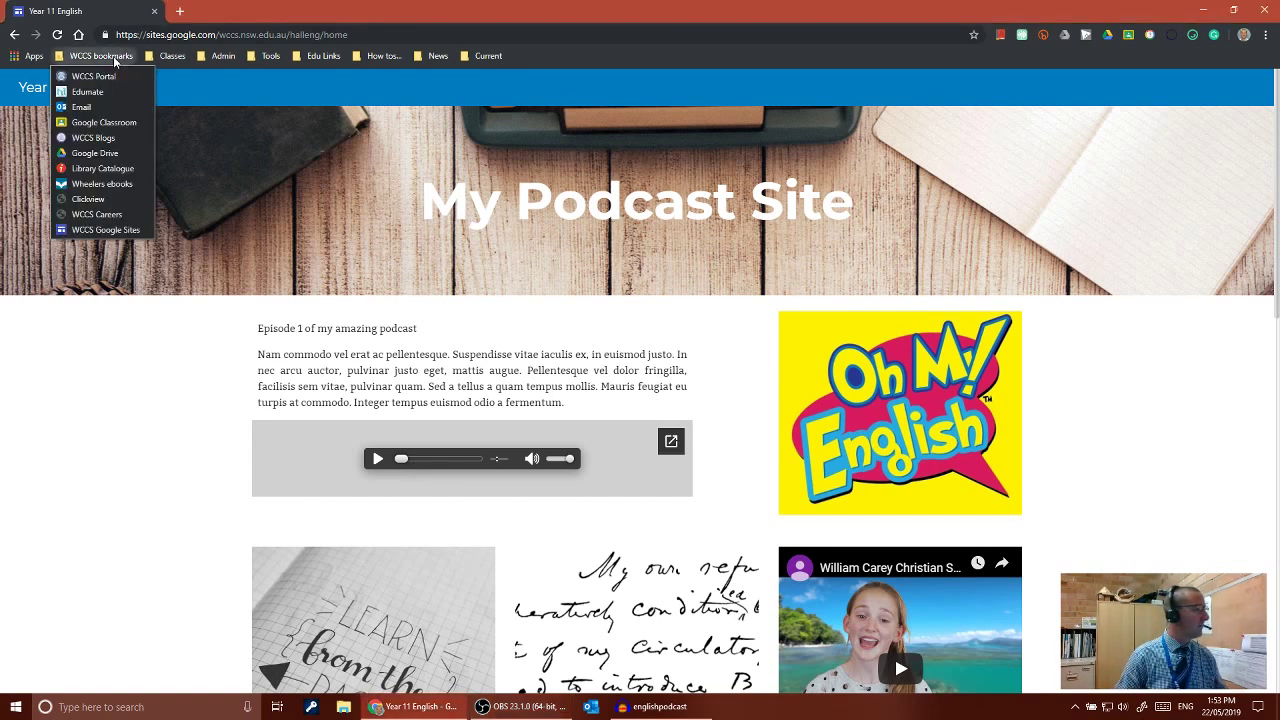
pyautogui.click(95, 153)
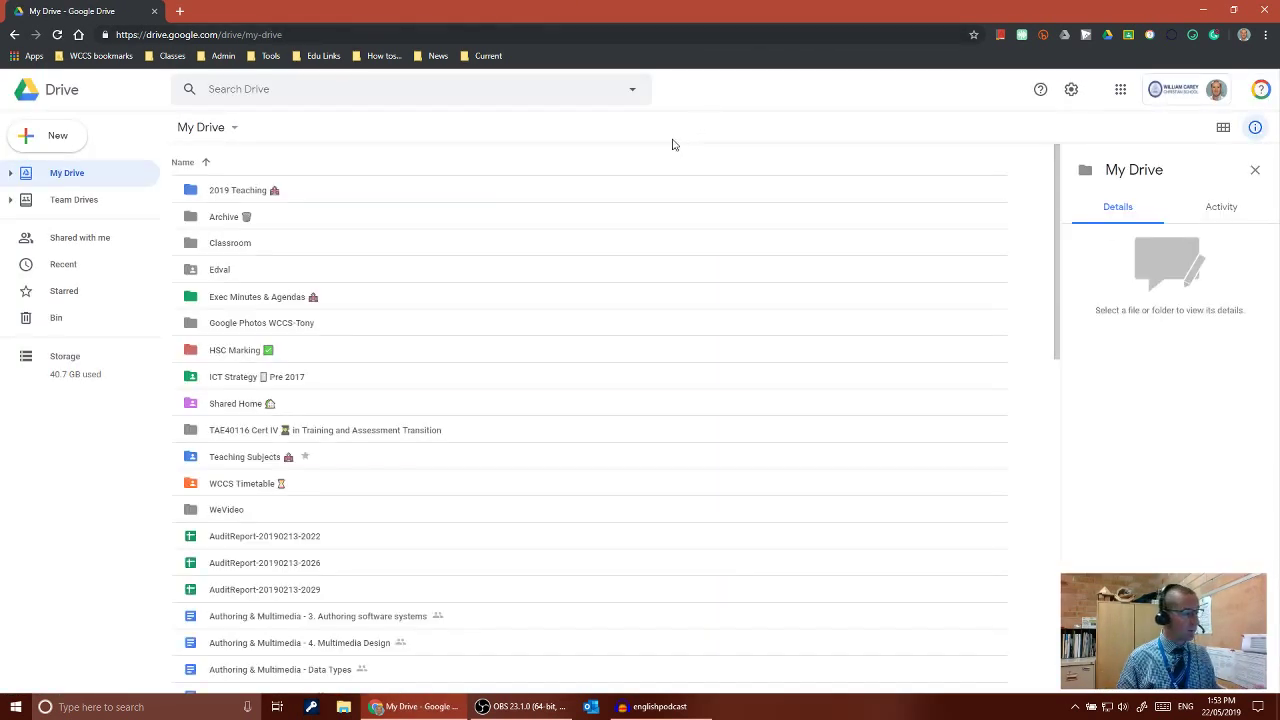
pyautogui.click(51, 136)
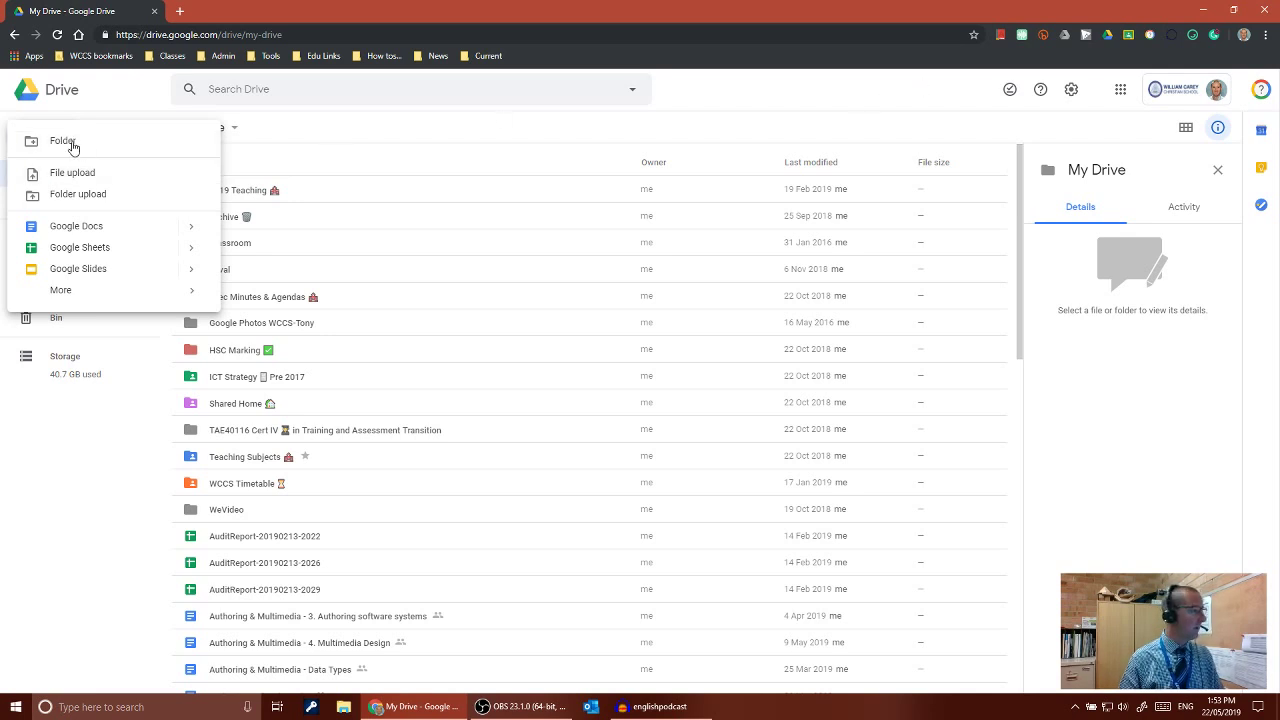
pyautogui.press('Escape')
pyautogui.click(34, 134)
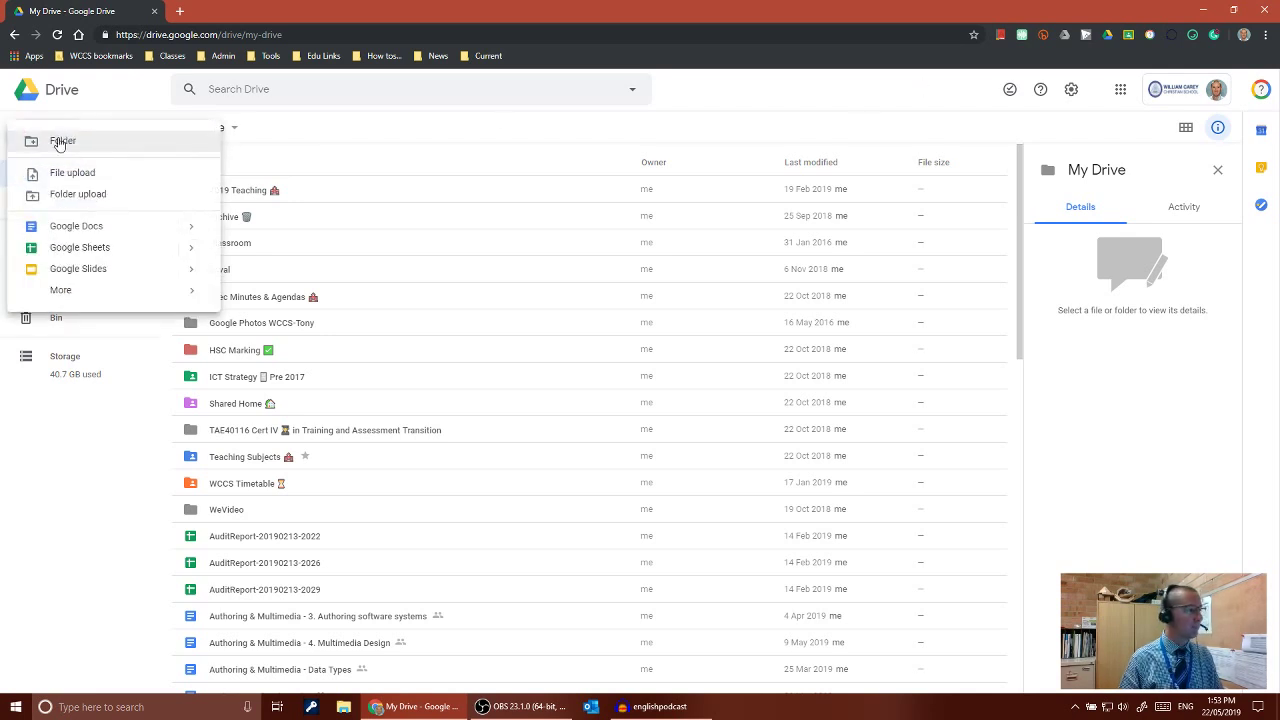
pyautogui.click(60, 142)
pyautogui.write('English POdcast')
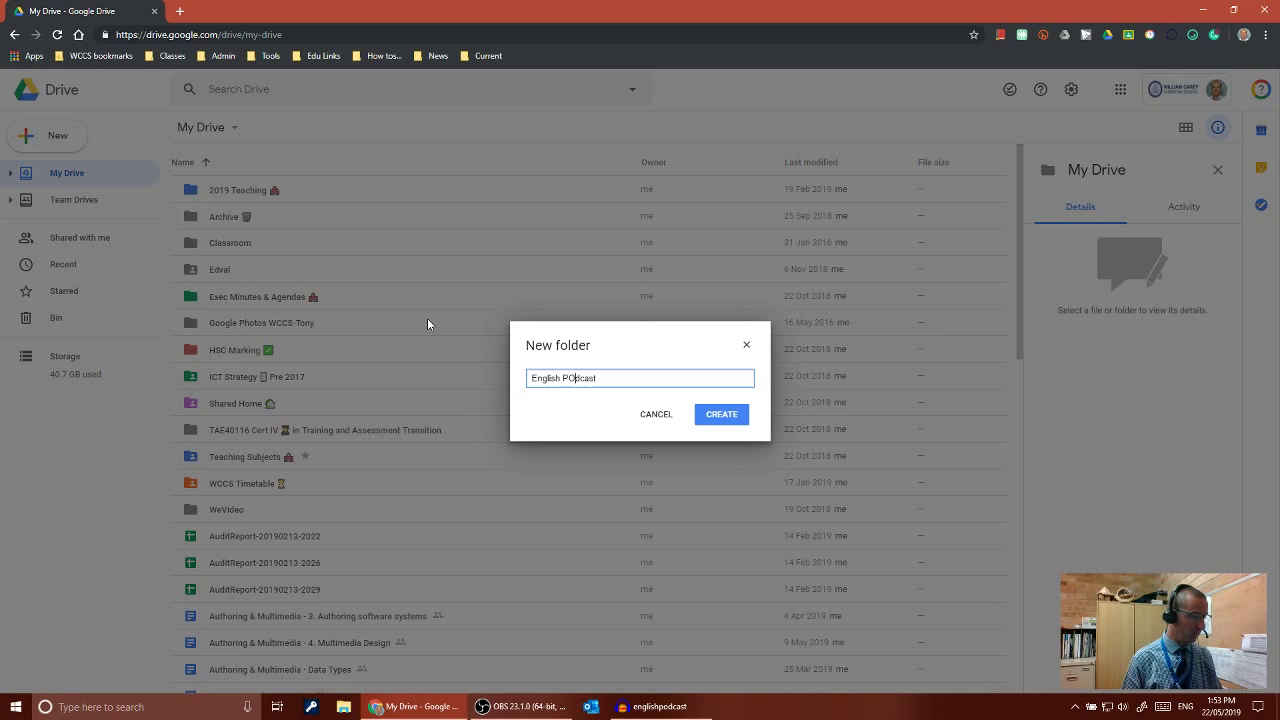
pyautogui.press('BackSpace')
pyautogui.write('o')
pyautogui.press('End')
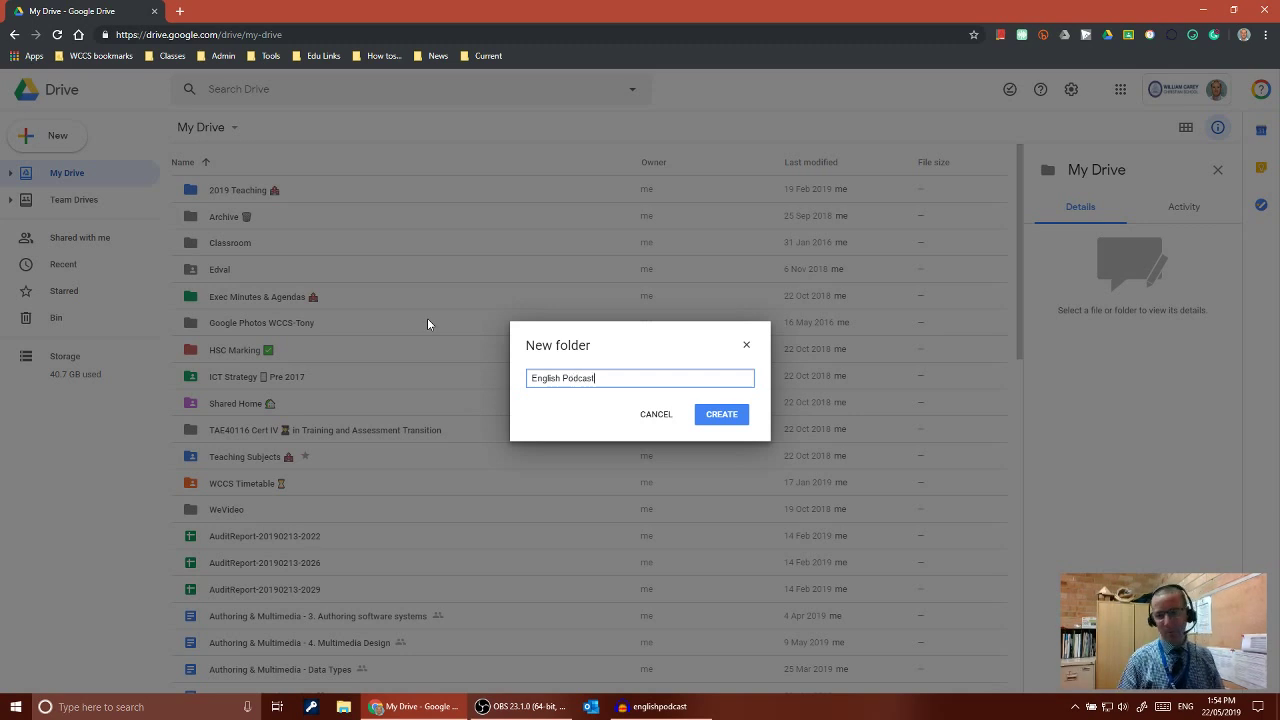
pyautogui.click(720, 425)
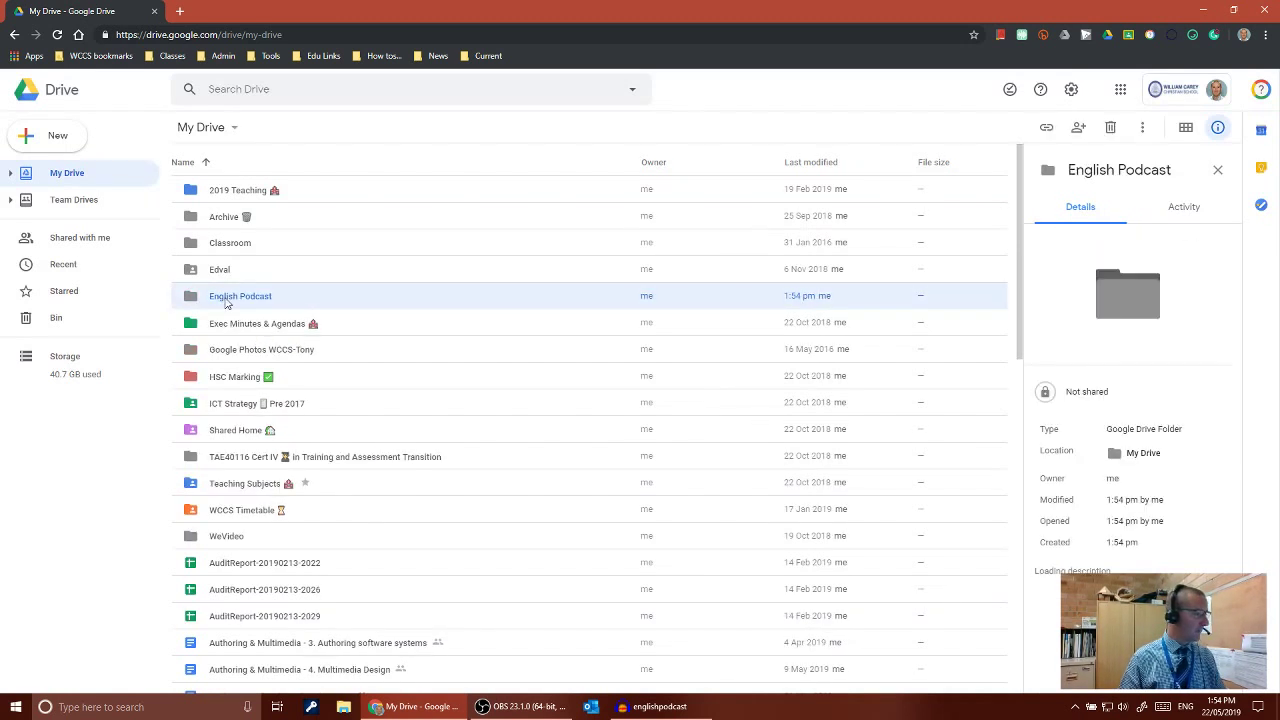
# Step: Upload englishpodcast.mp3 from the Desktop into the English Podcast folder
pyautogui.doubleClick(229, 296)
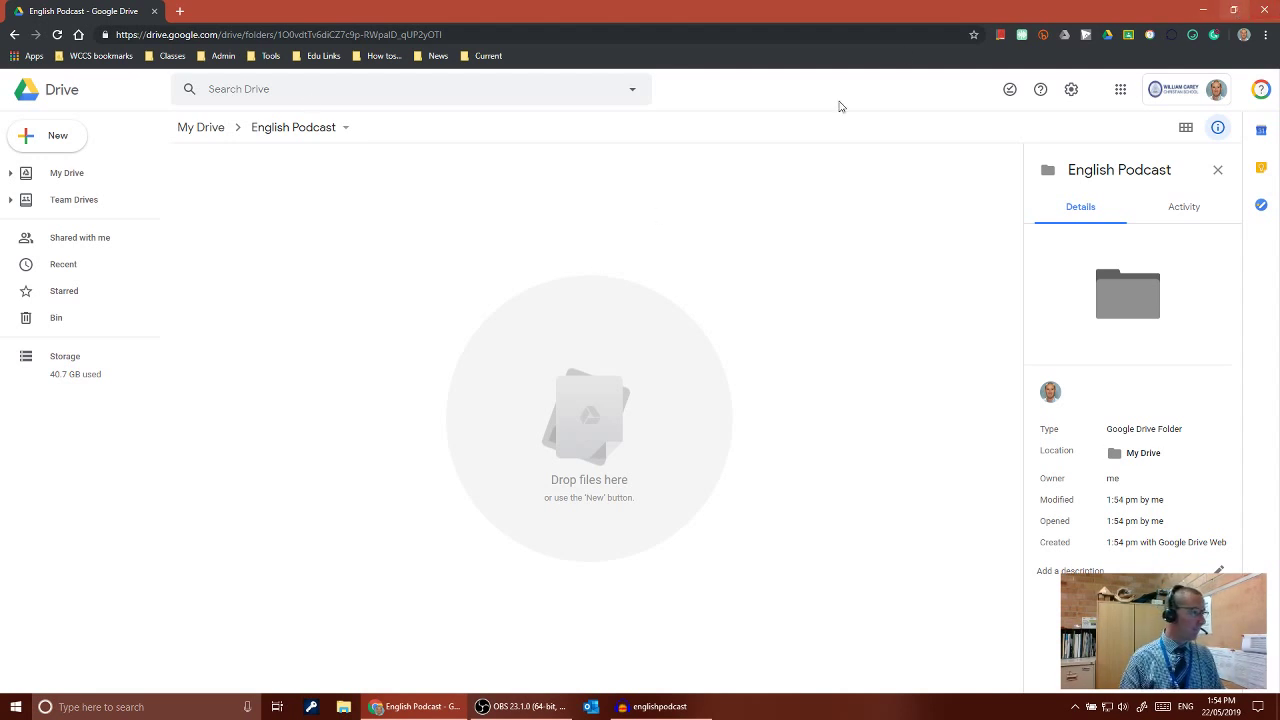
pyautogui.rightClick(386, 206)
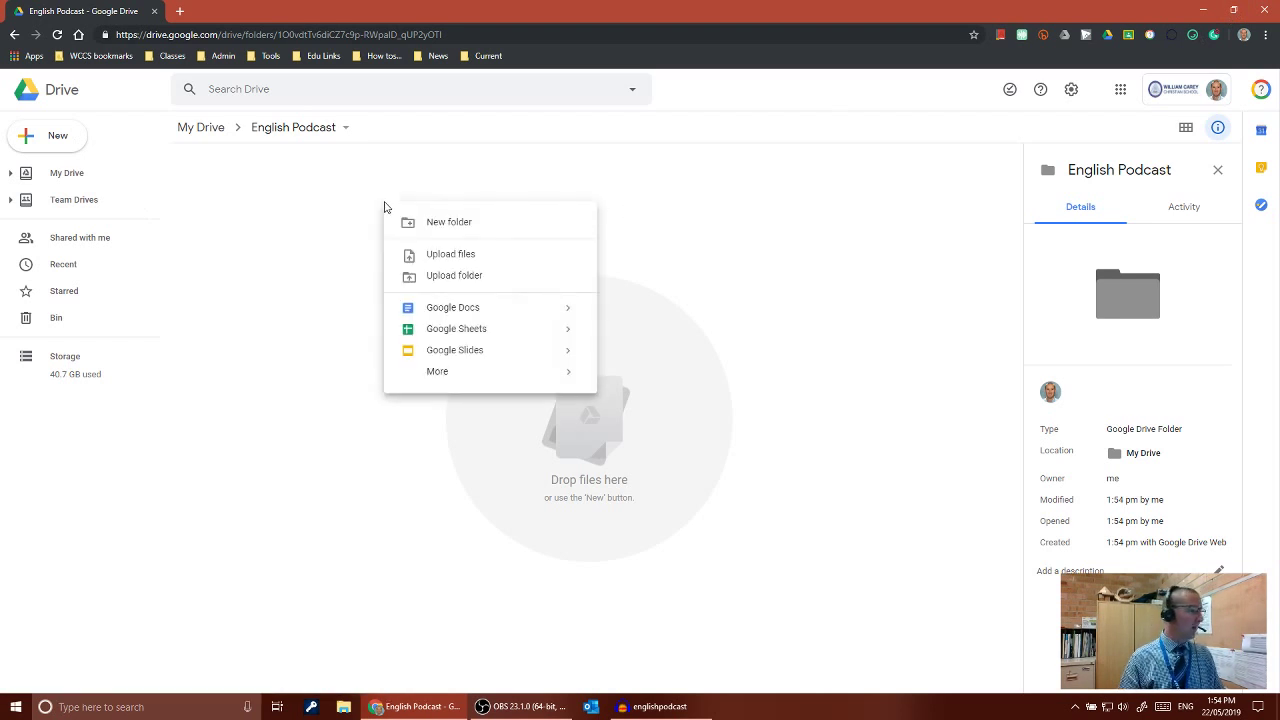
pyautogui.click(451, 255)
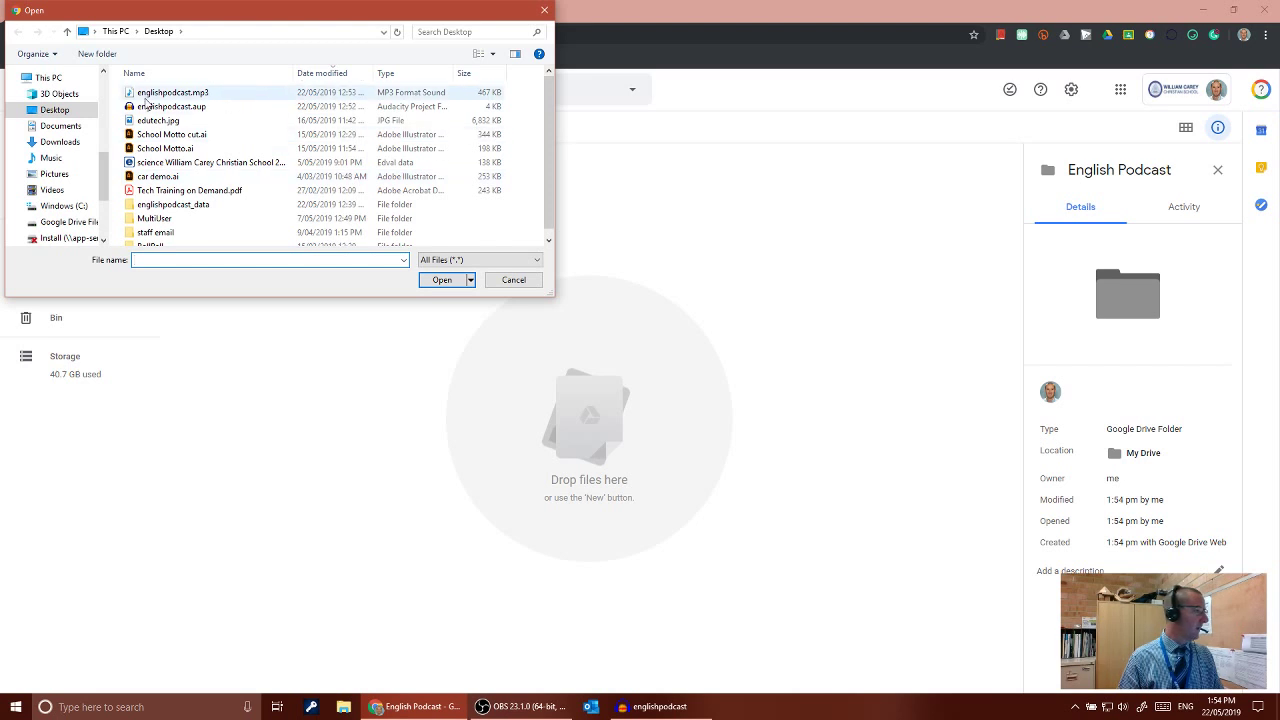
pyautogui.click(178, 95)
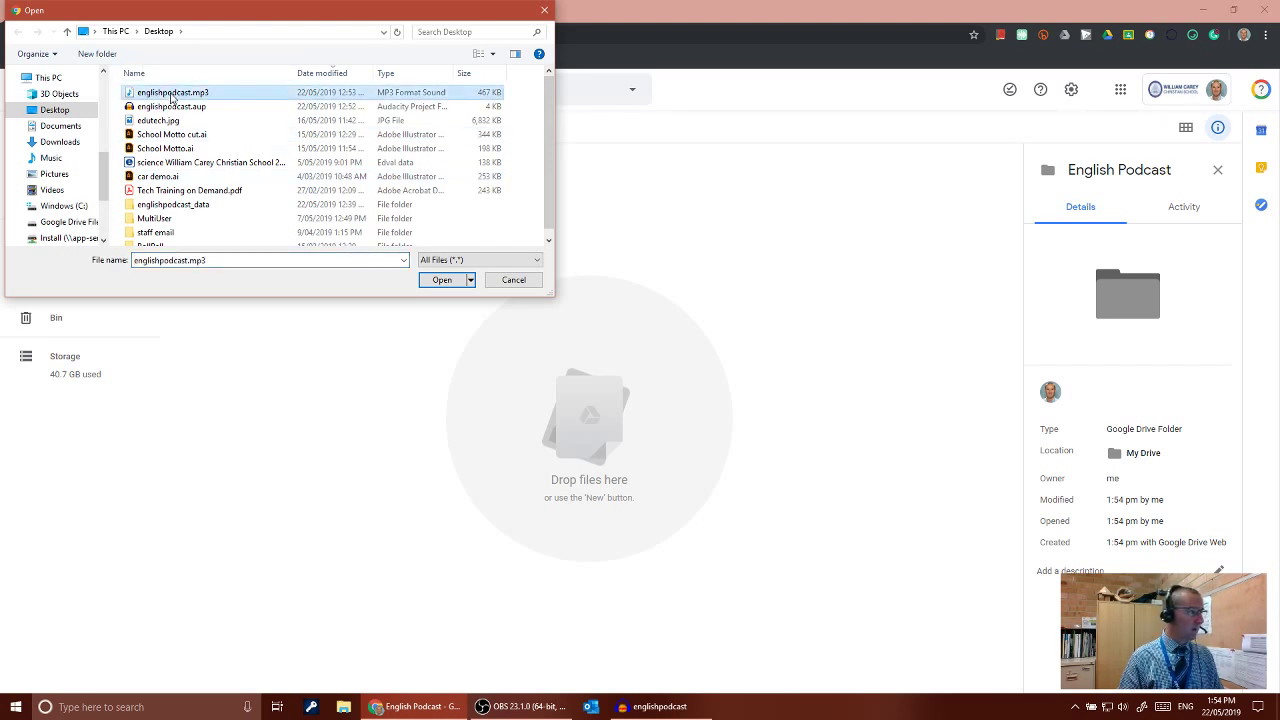
pyautogui.click(174, 108)
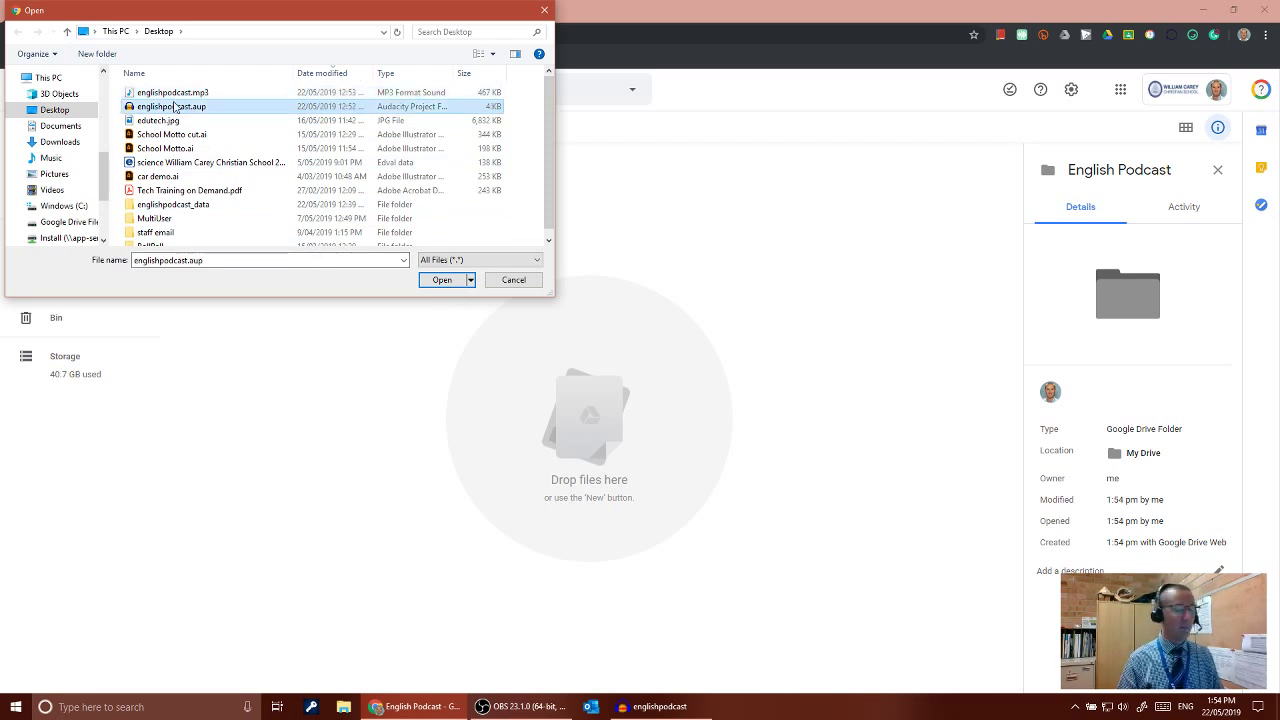
pyautogui.click(181, 92)
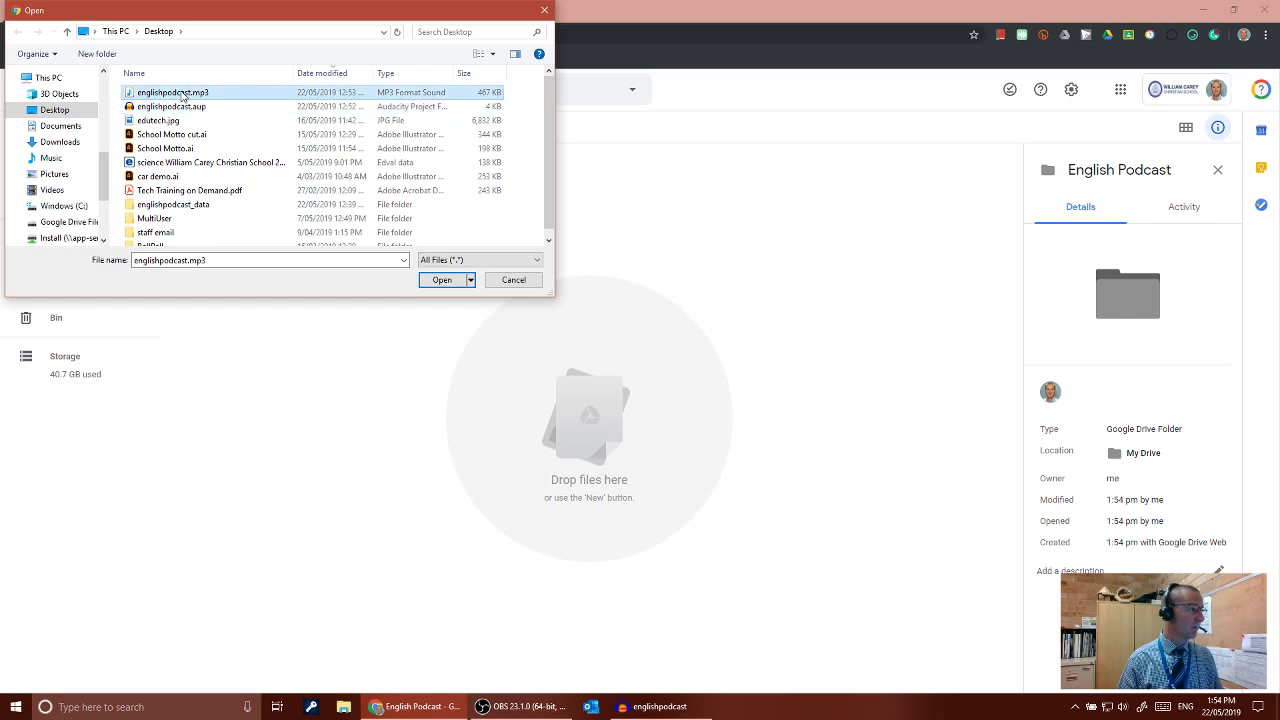
pyautogui.click(448, 284)
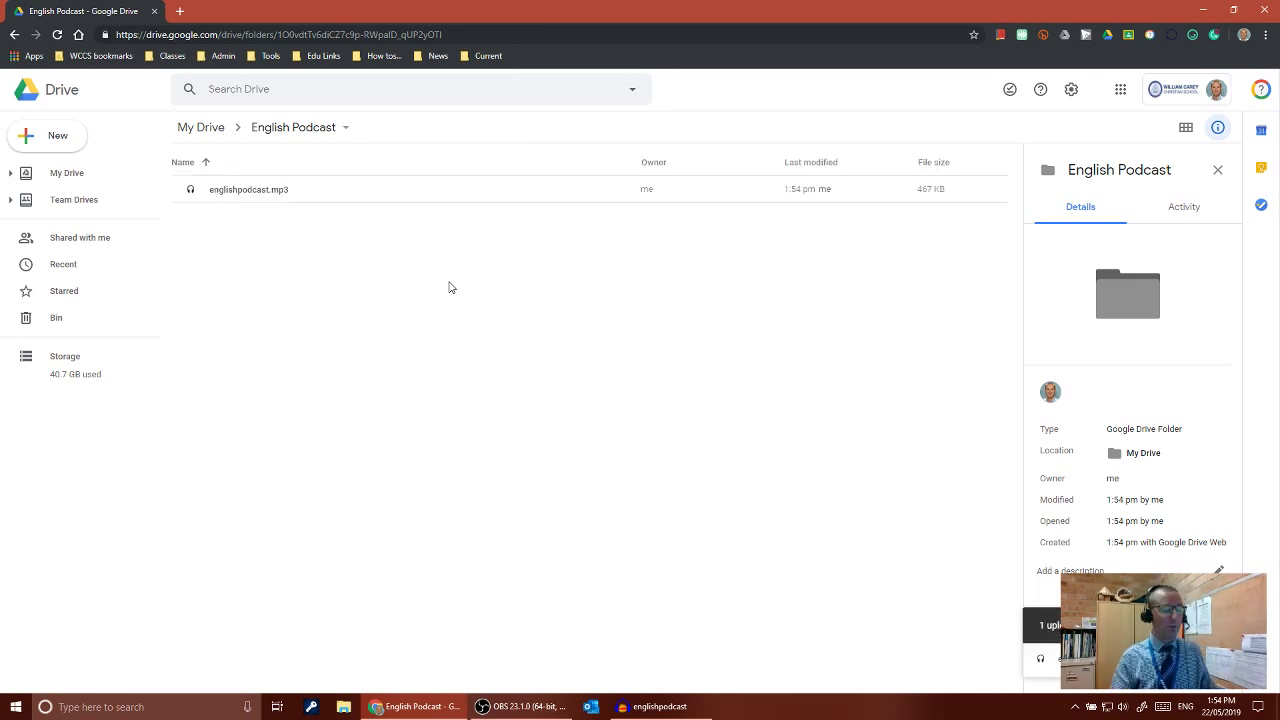
# Step: Share the English Podcast folder with link sharing set to "On – Anyone with the link" and access "Can view only"
pyautogui.click(295, 130)
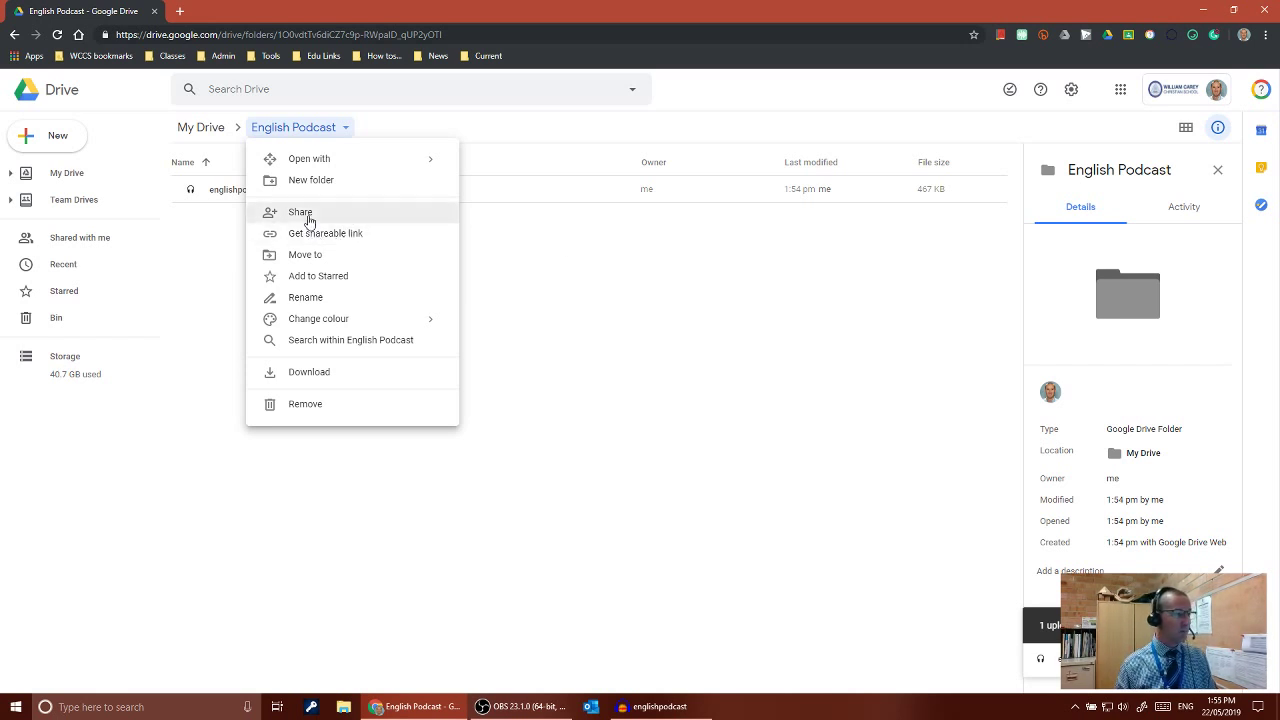
pyautogui.click(345, 132)
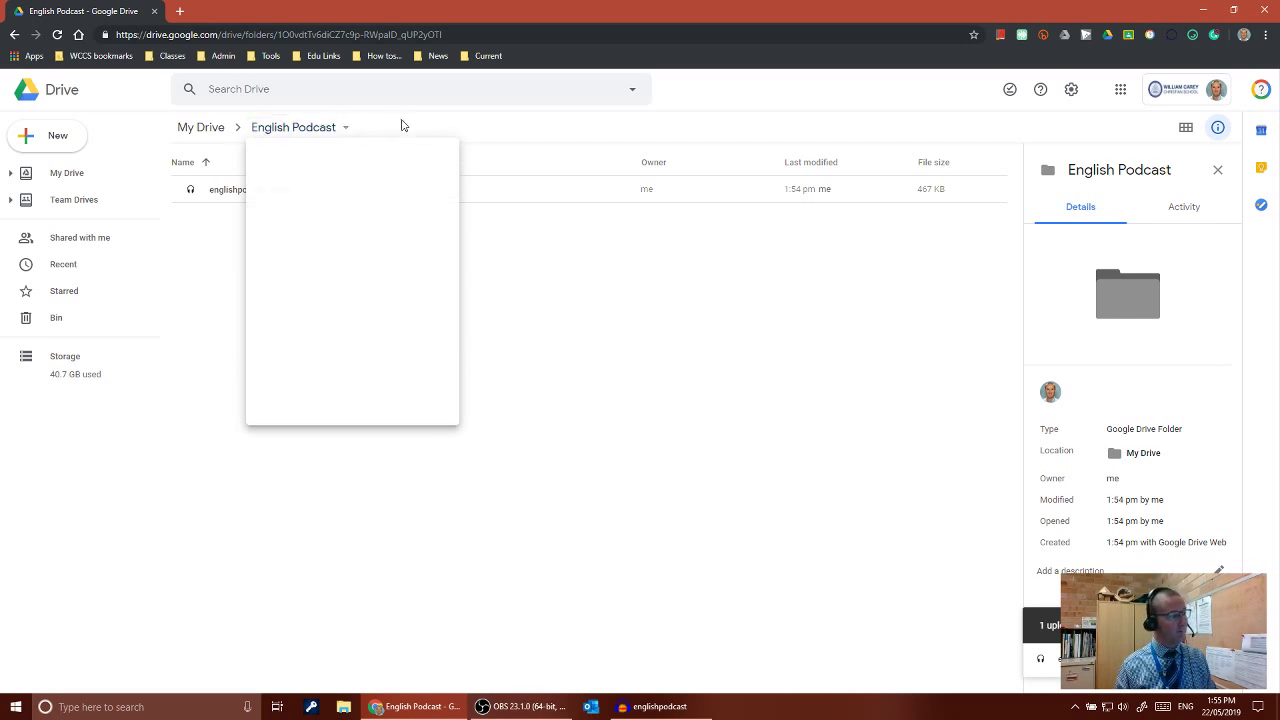
pyautogui.click(347, 134)
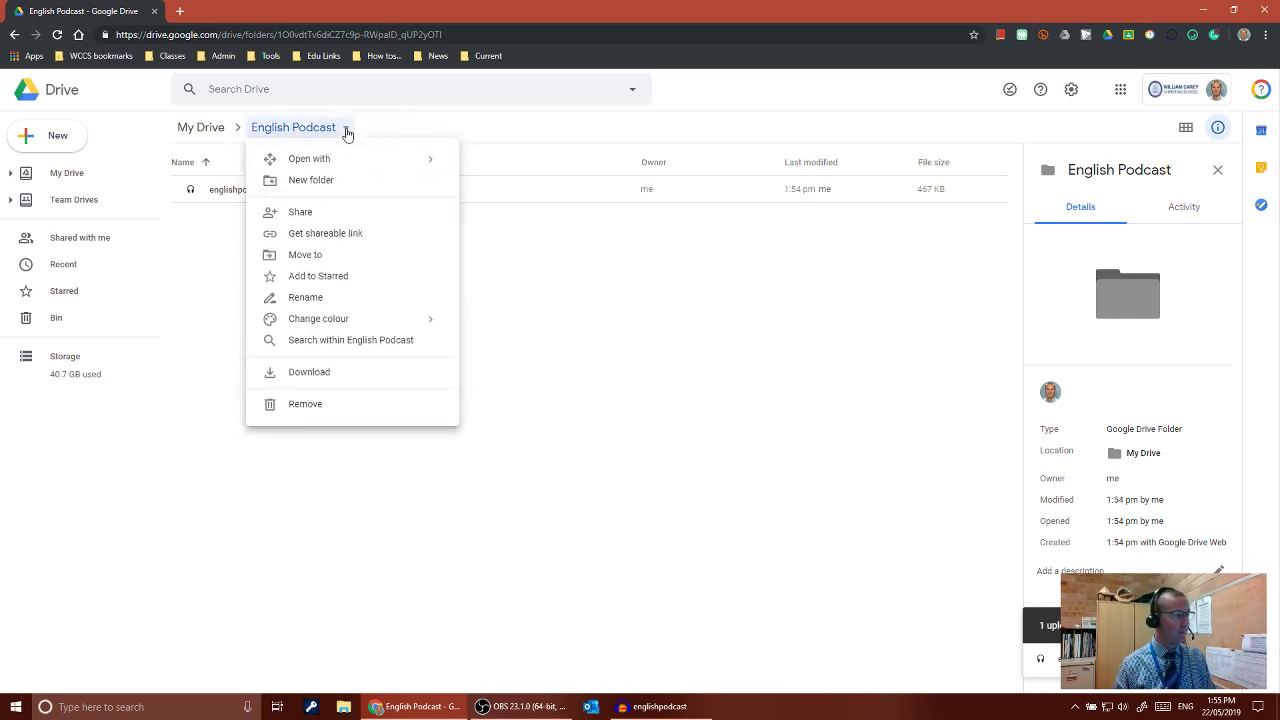
pyautogui.click(329, 215)
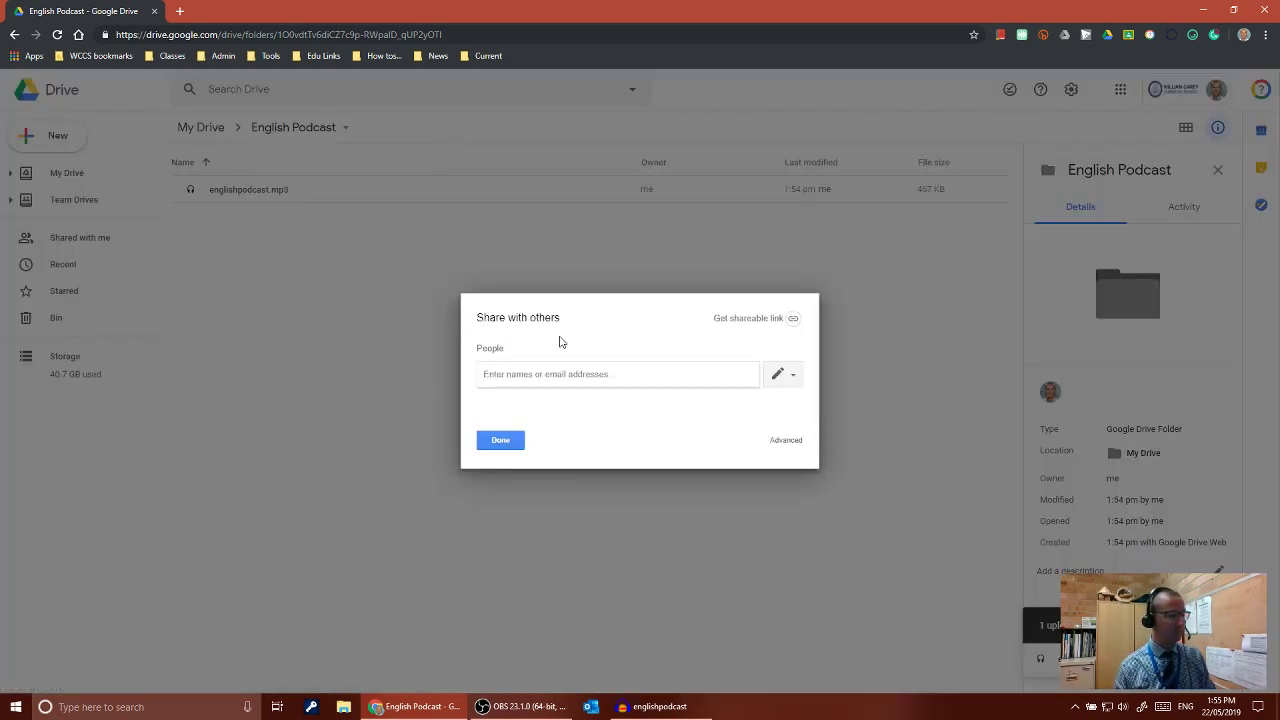
pyautogui.click(795, 443)
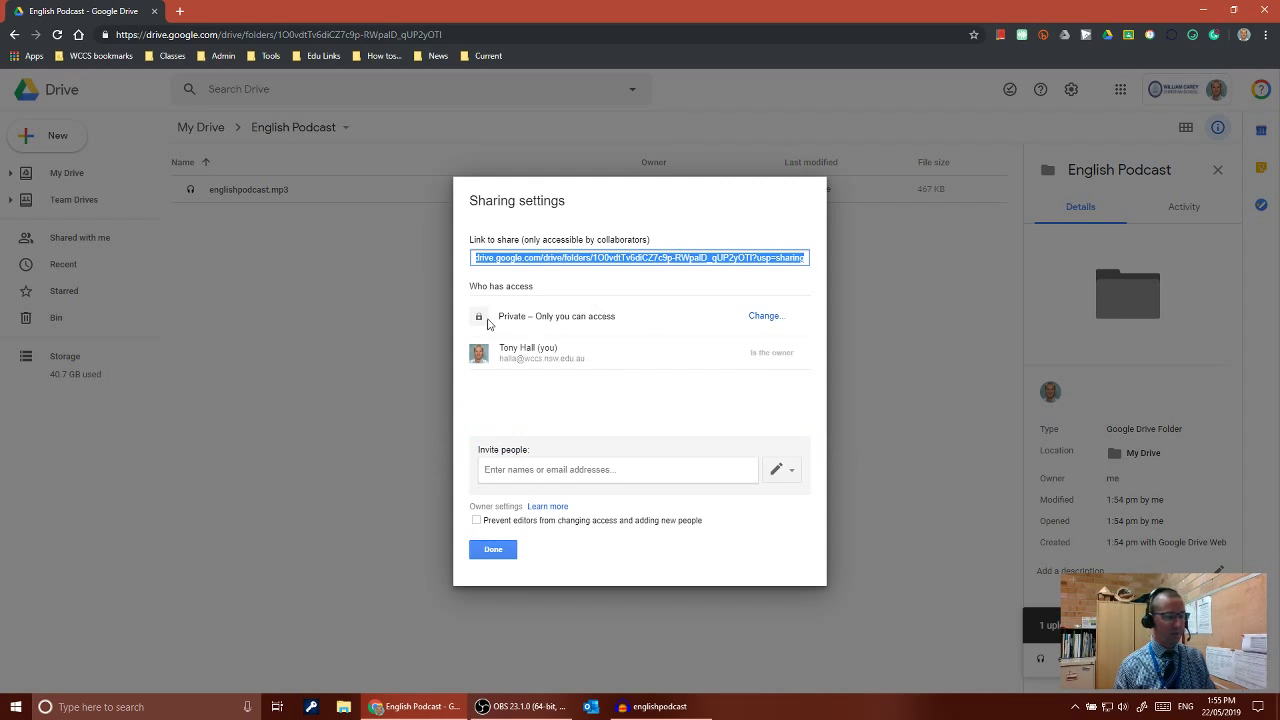
pyautogui.click(765, 317)
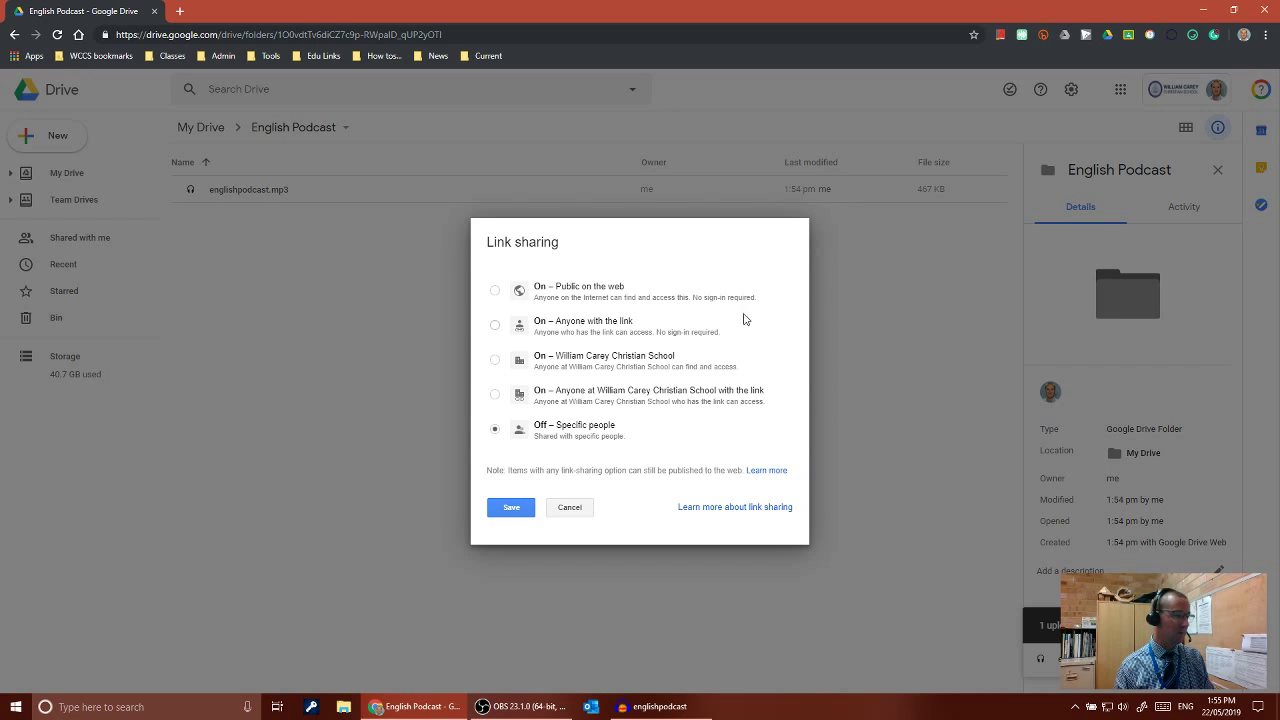
pyautogui.click(494, 292)
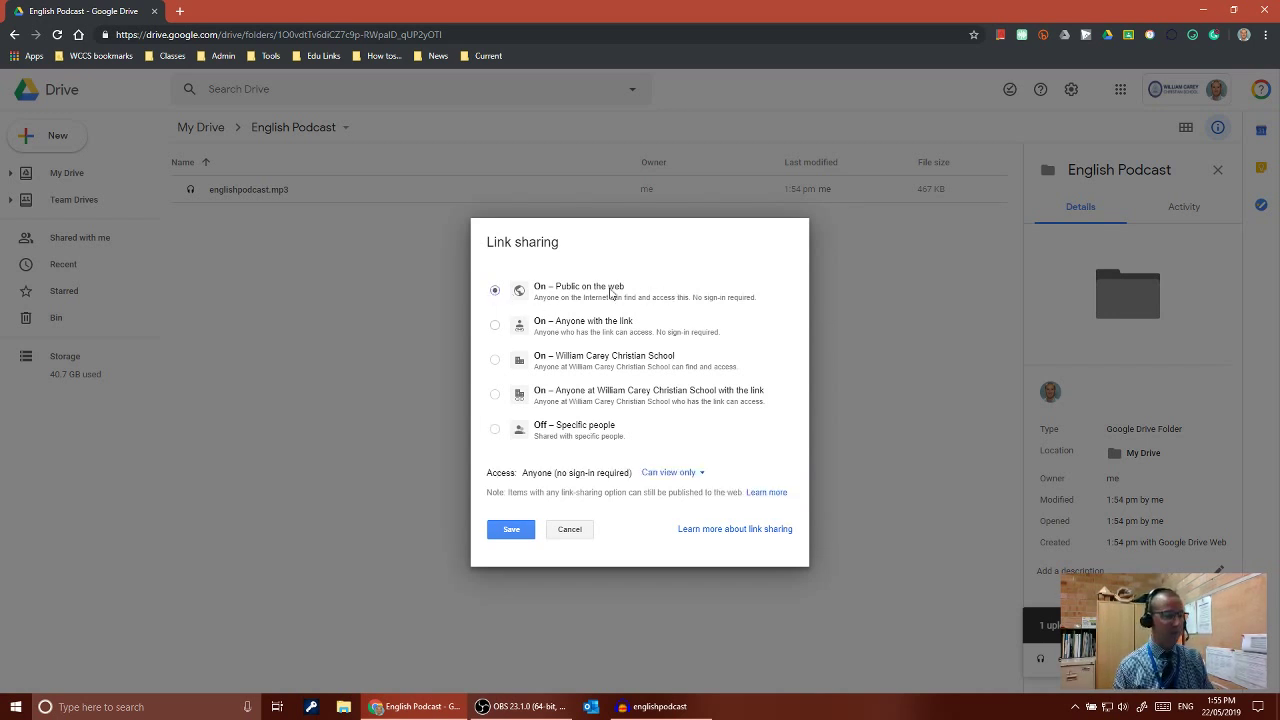
pyautogui.click(494, 327)
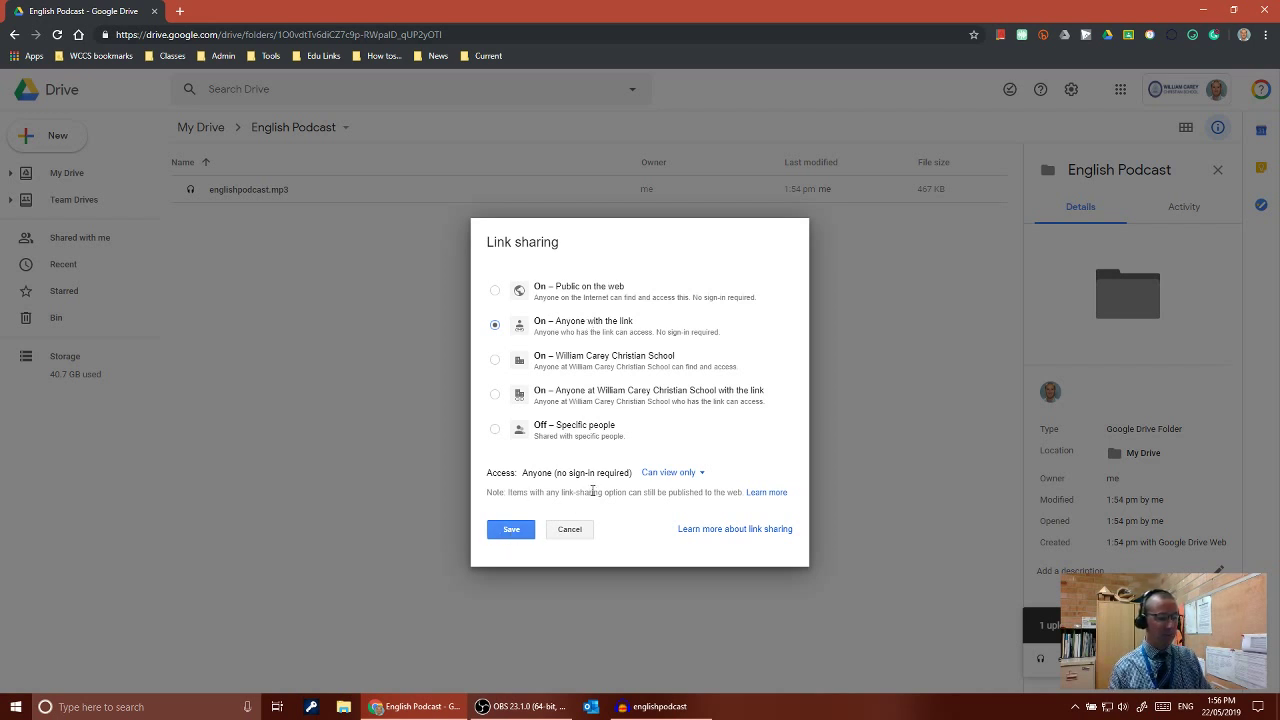
pyautogui.click(694, 476)
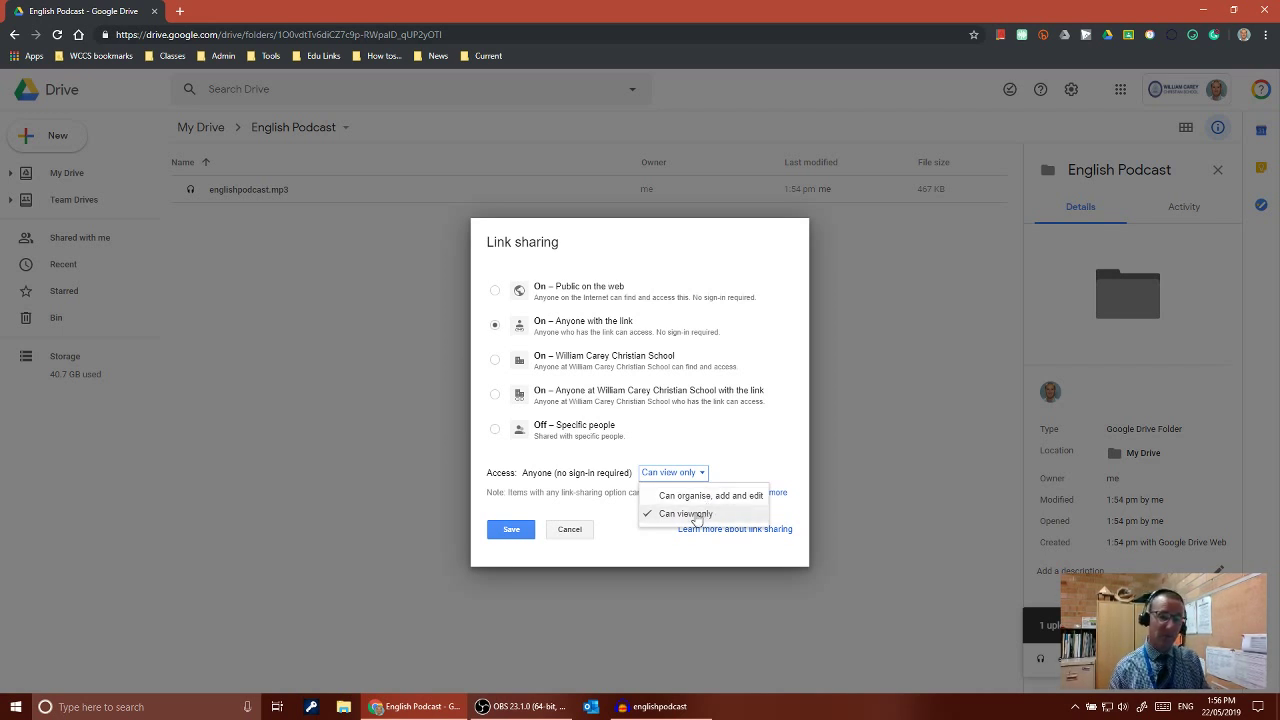
pyautogui.click(700, 514)
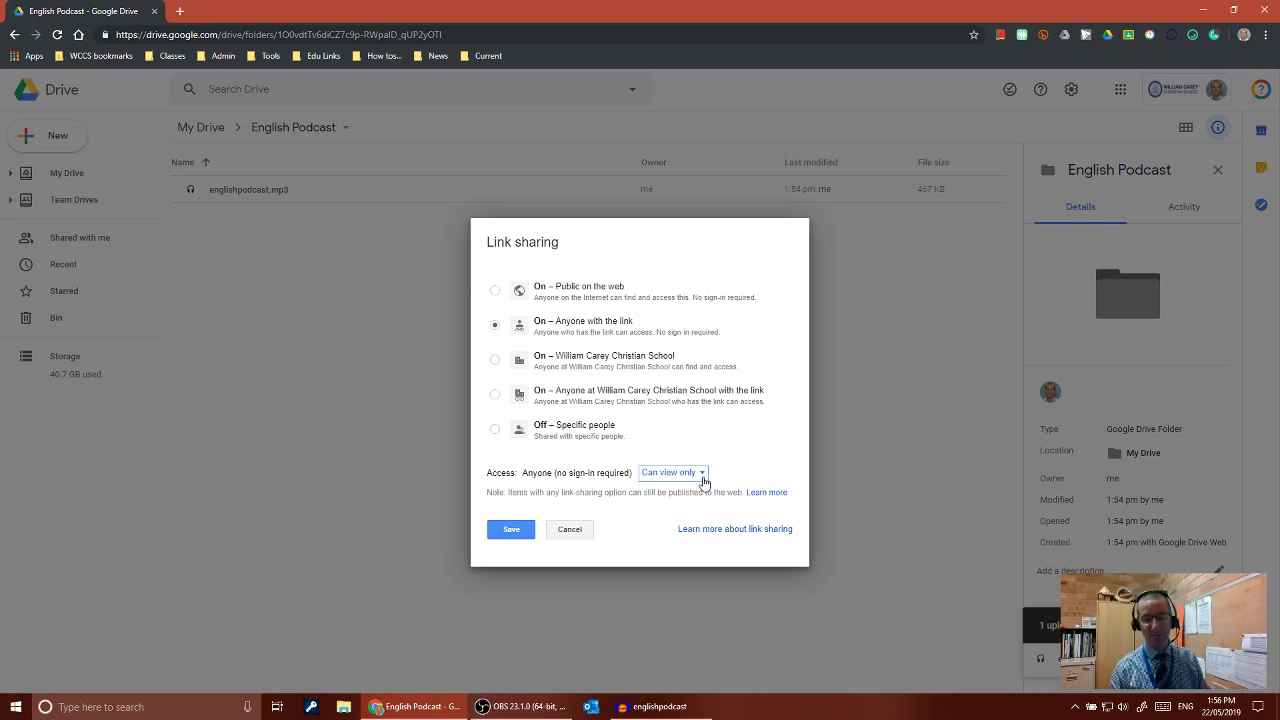
pyautogui.click(516, 530)
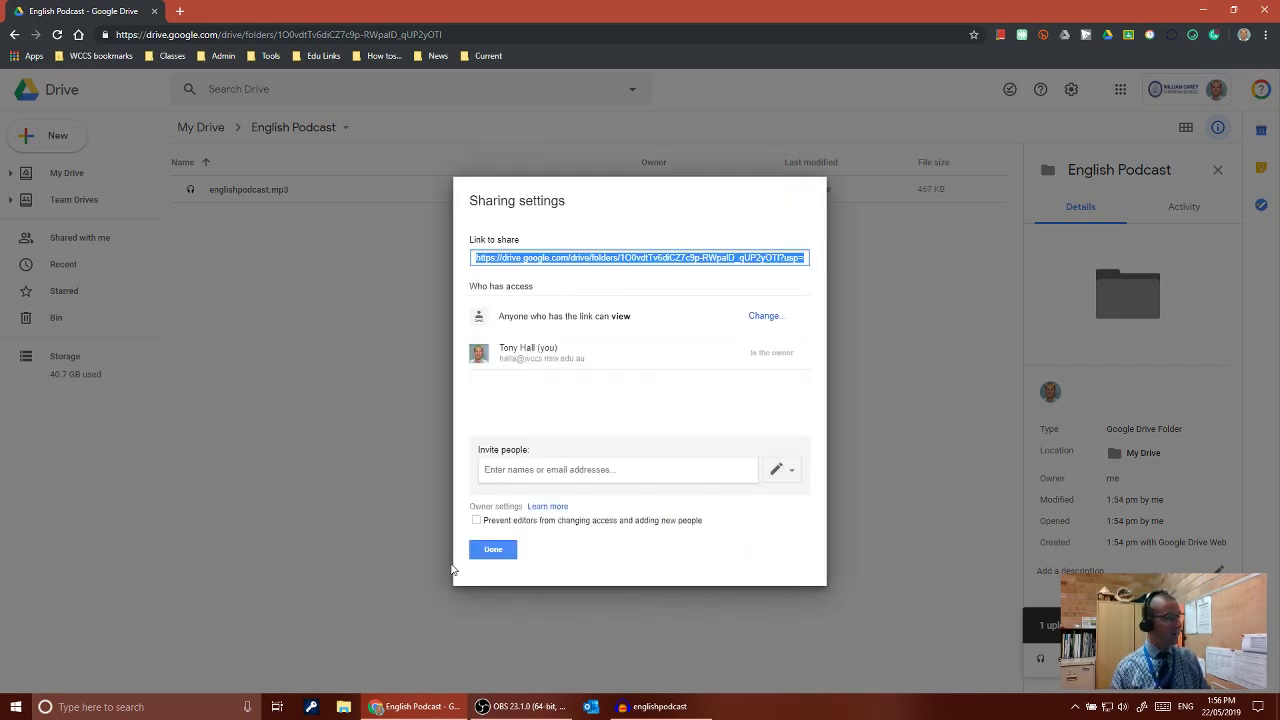
pyautogui.click(494, 552)
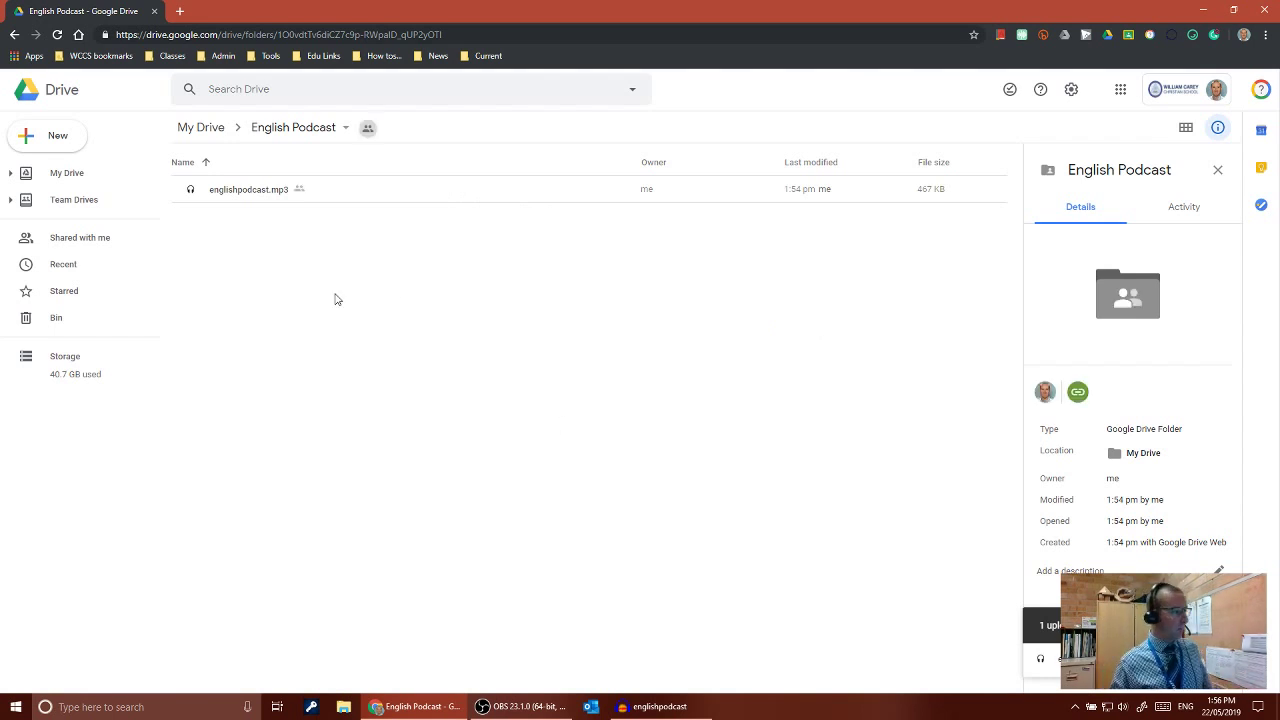
# Step: Create a Google Sites site in the English Podcast folder and name it with the owner's surname followed by "Podcast"
pyautogui.rightClick(283, 255)
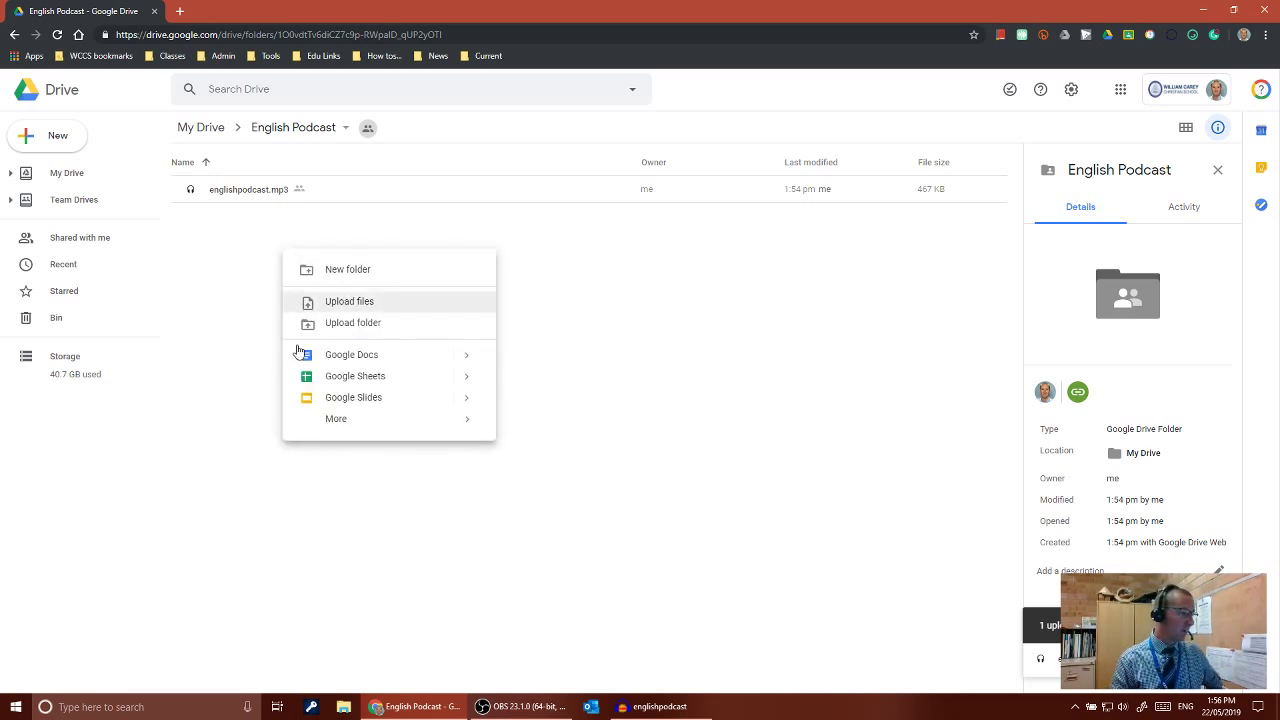
pyautogui.moveTo(327, 427)
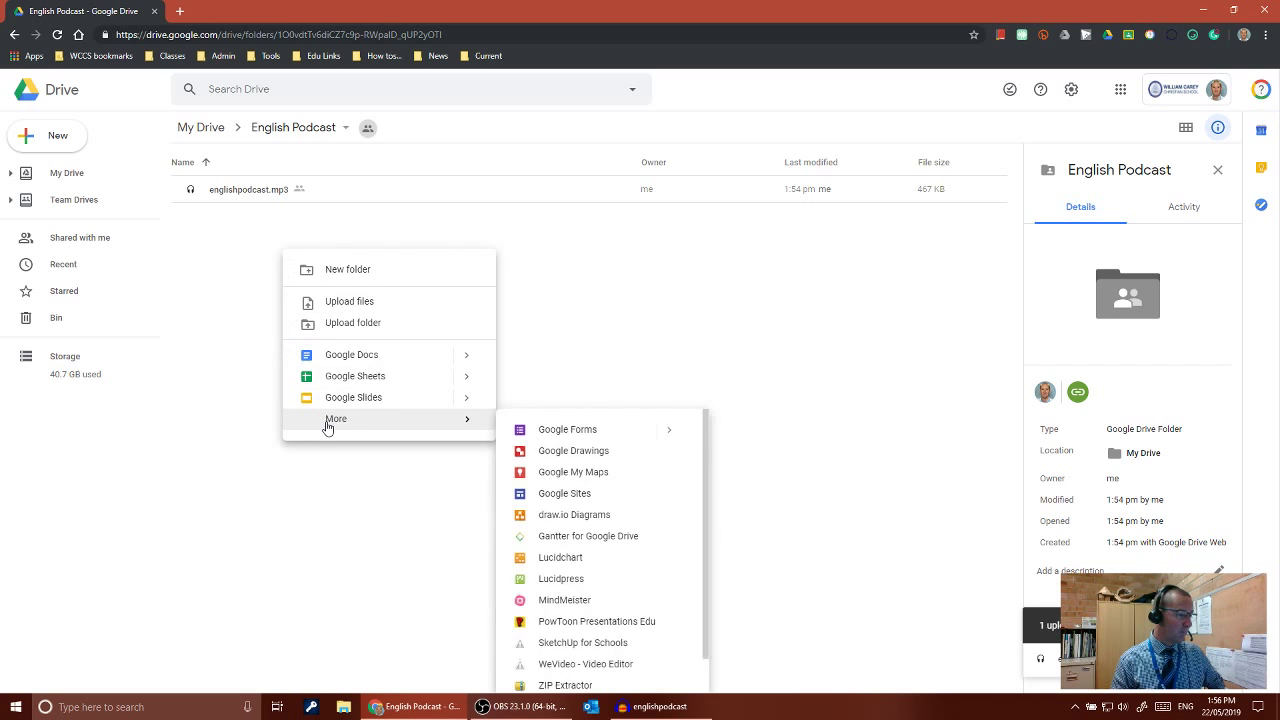
pyautogui.click(584, 497)
pyautogui.press('Return')
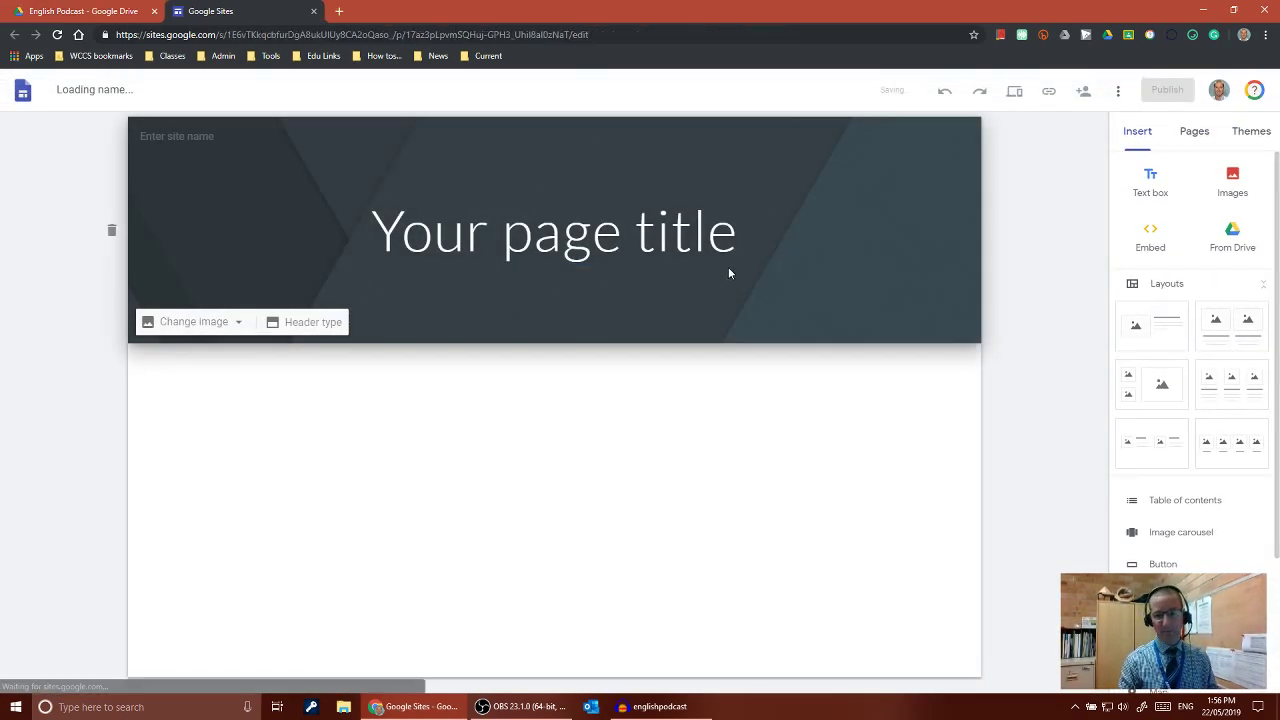
pyautogui.click(67, 90)
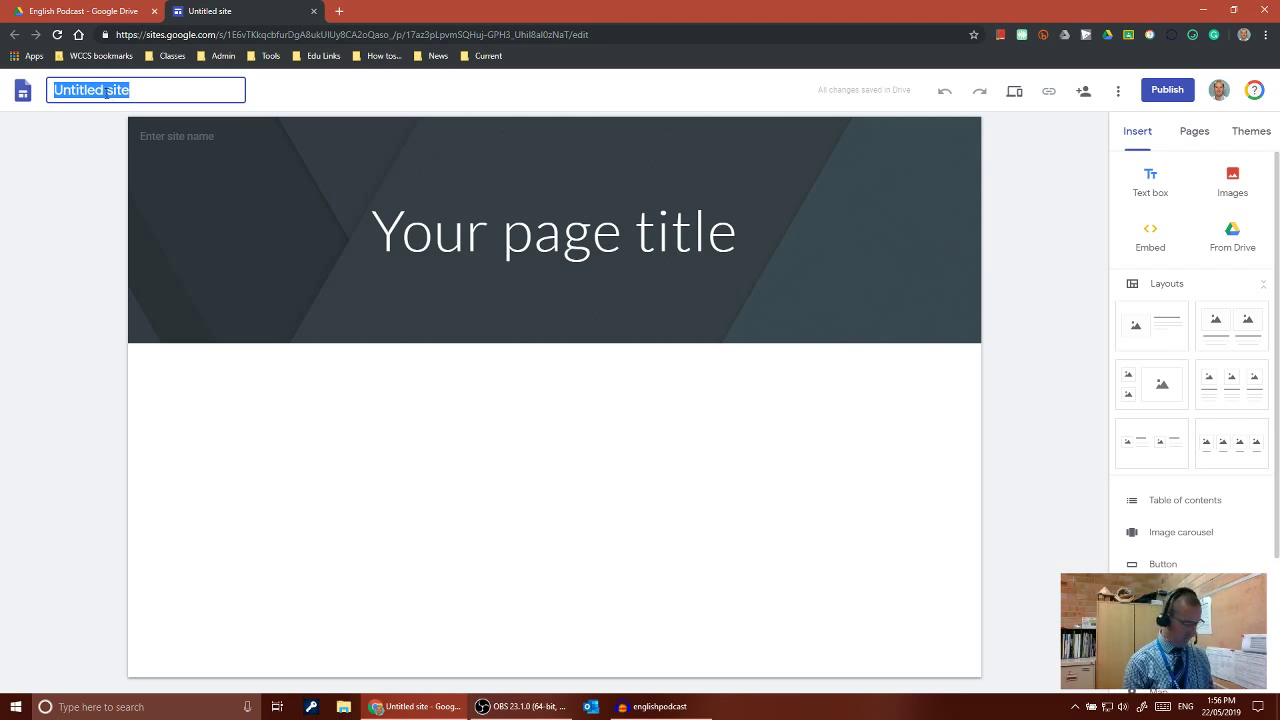
pyautogui.write('Hall Podcast')
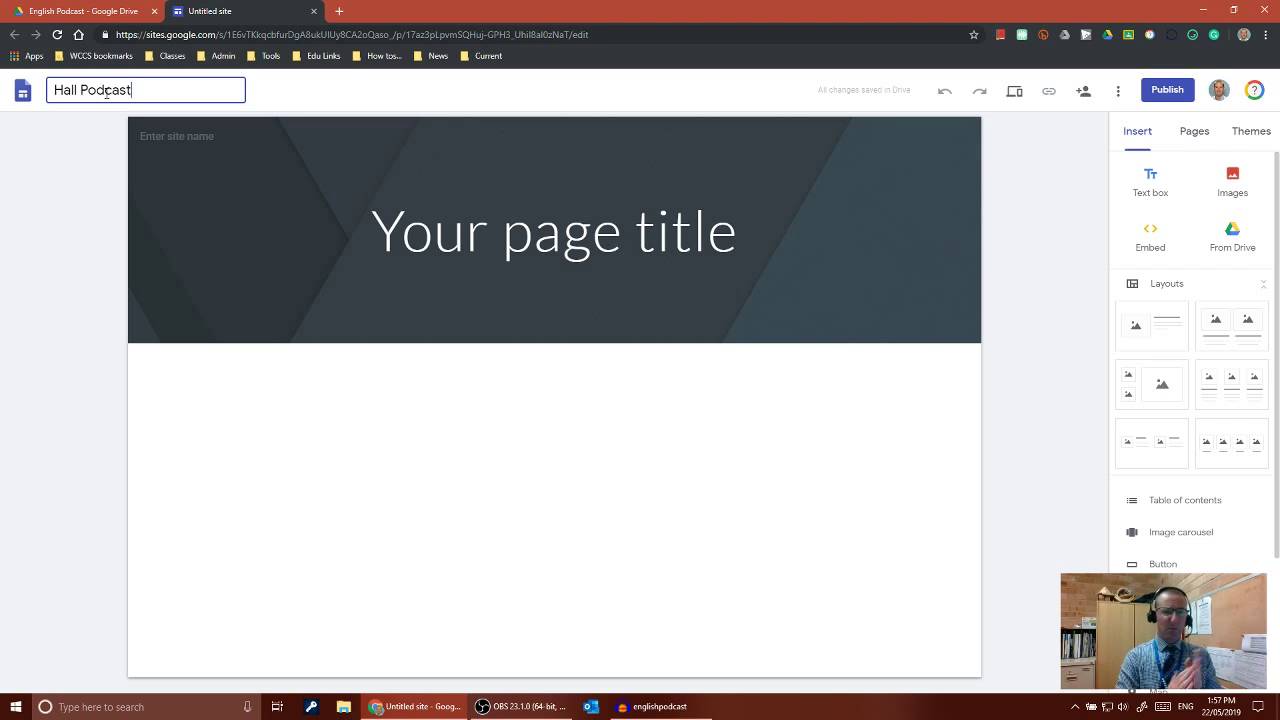
# Step: Confirm the site name and set the page title to "My Amazing Podcast"
pyautogui.moveTo(169, 215)
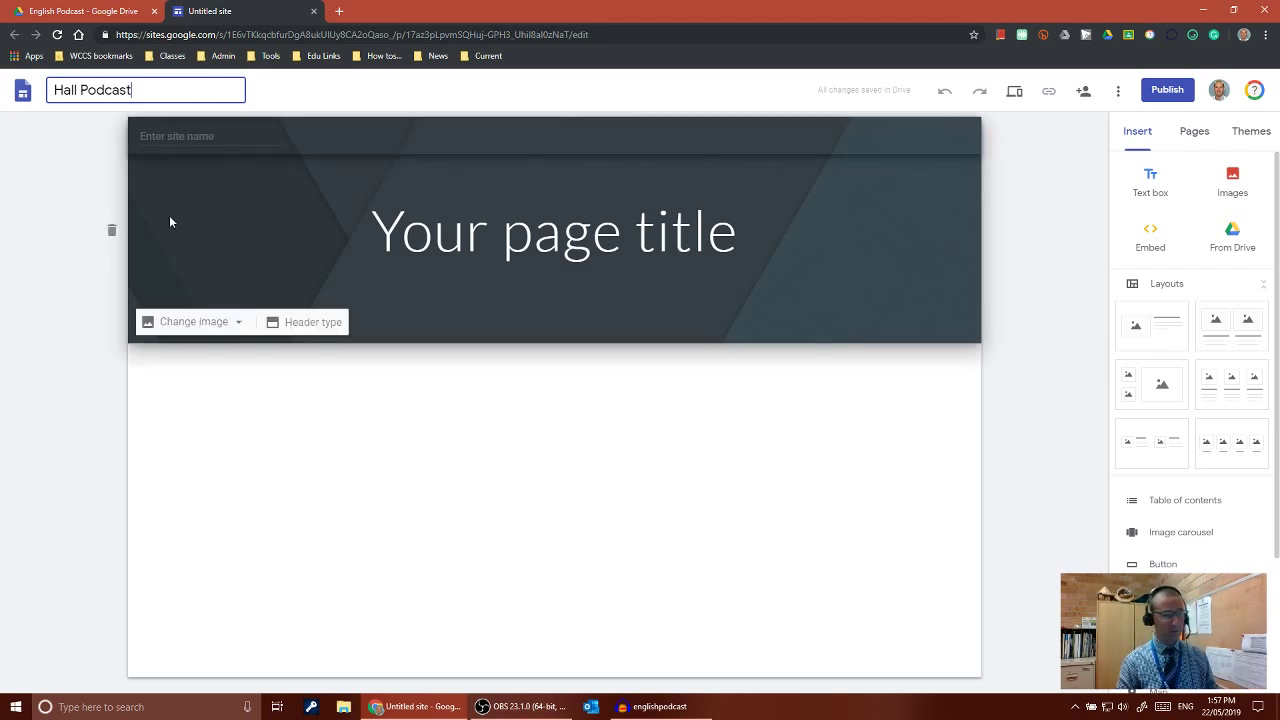
pyautogui.press('Return')
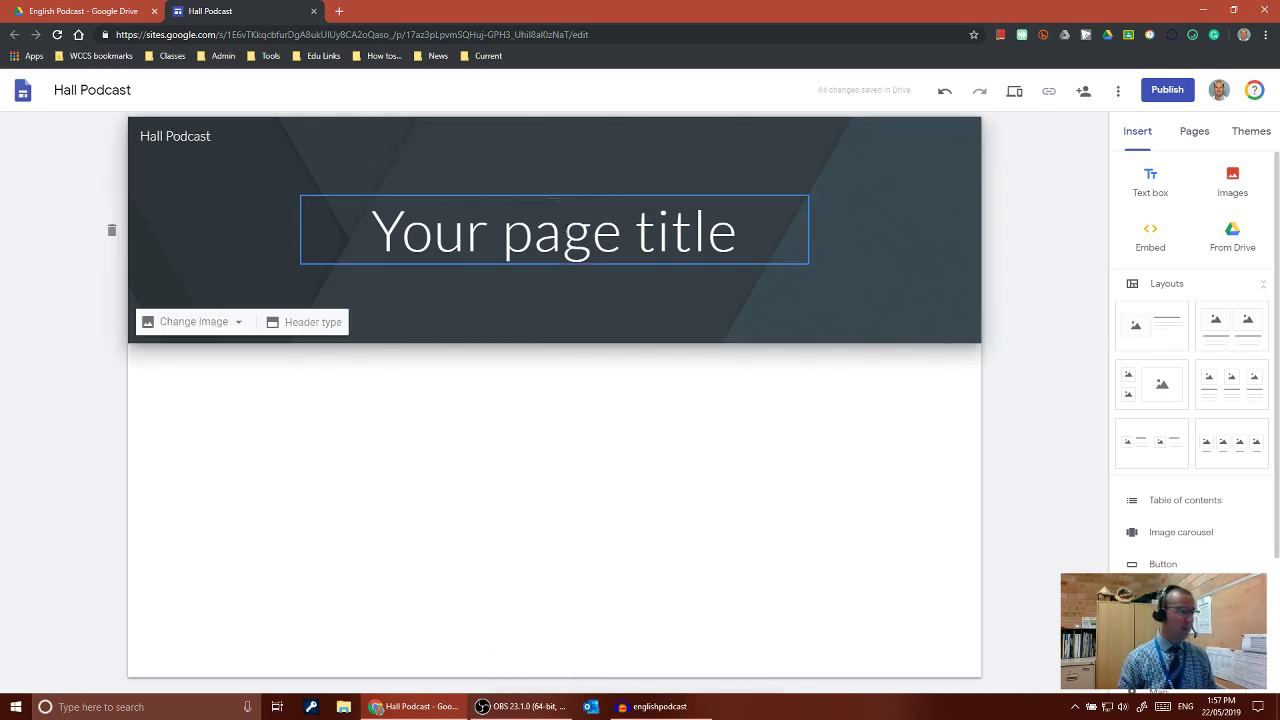
pyautogui.click(567, 232)
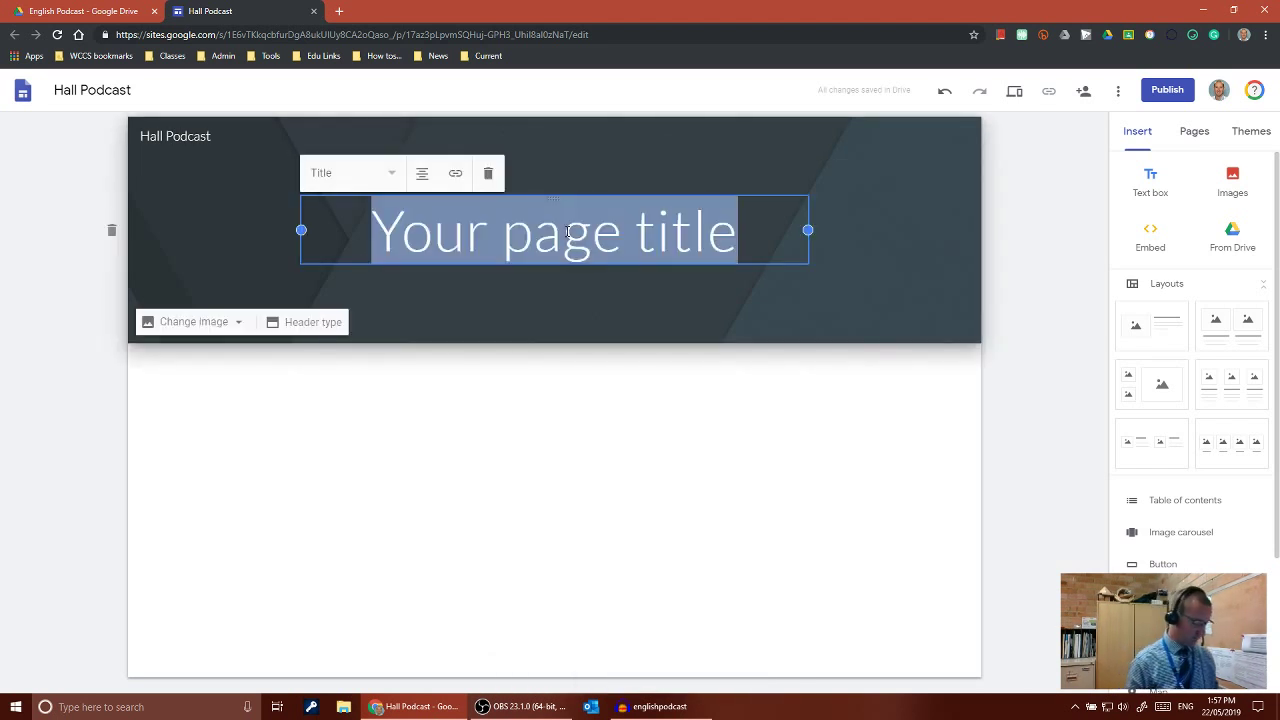
pyautogui.write('My Aazing')
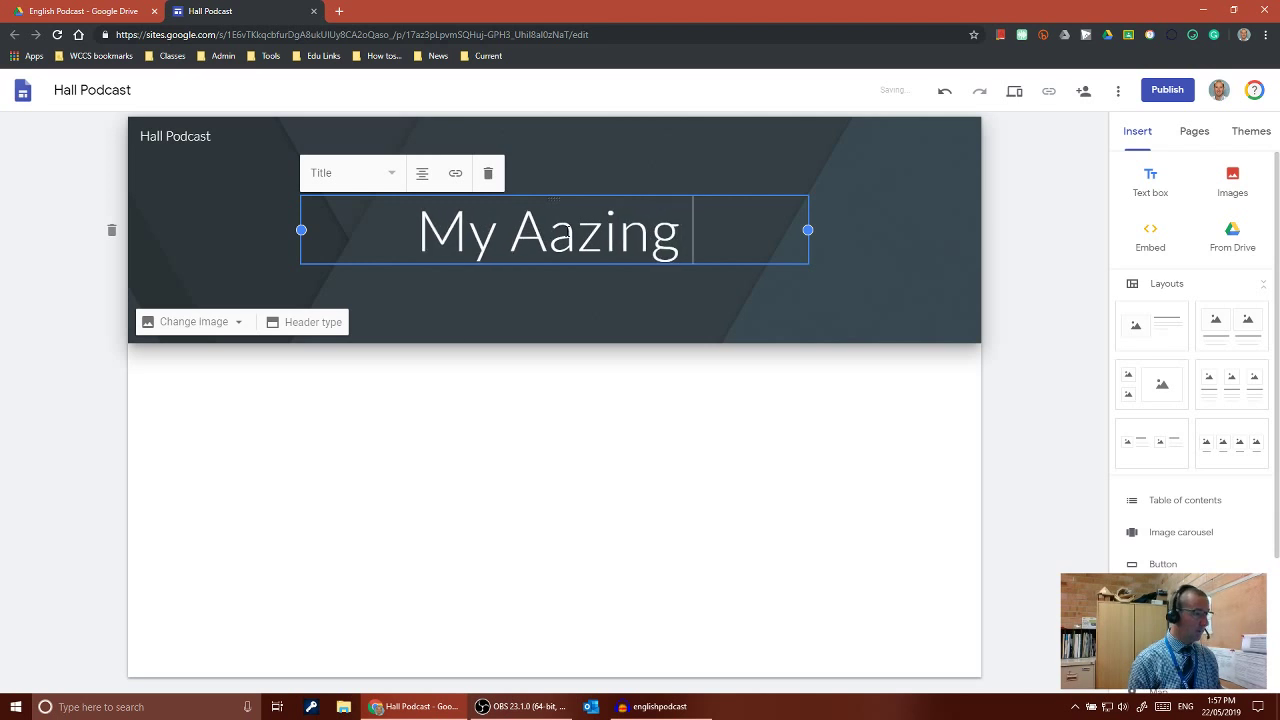
pyautogui.press('Left')
pyautogui.press('Left')
pyautogui.press('Left')
pyautogui.press('Left')
pyautogui.press('Left')
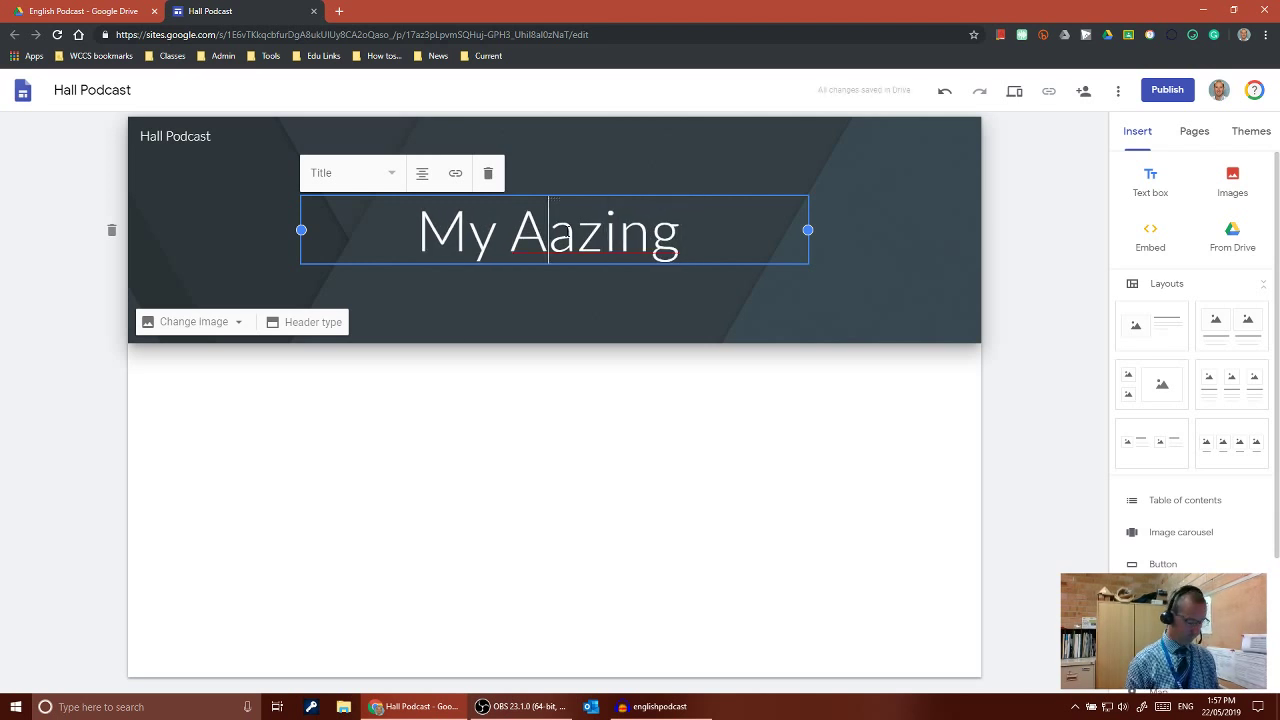
pyautogui.write('m')
pyautogui.press('End')
pyautogui.write('Pod')
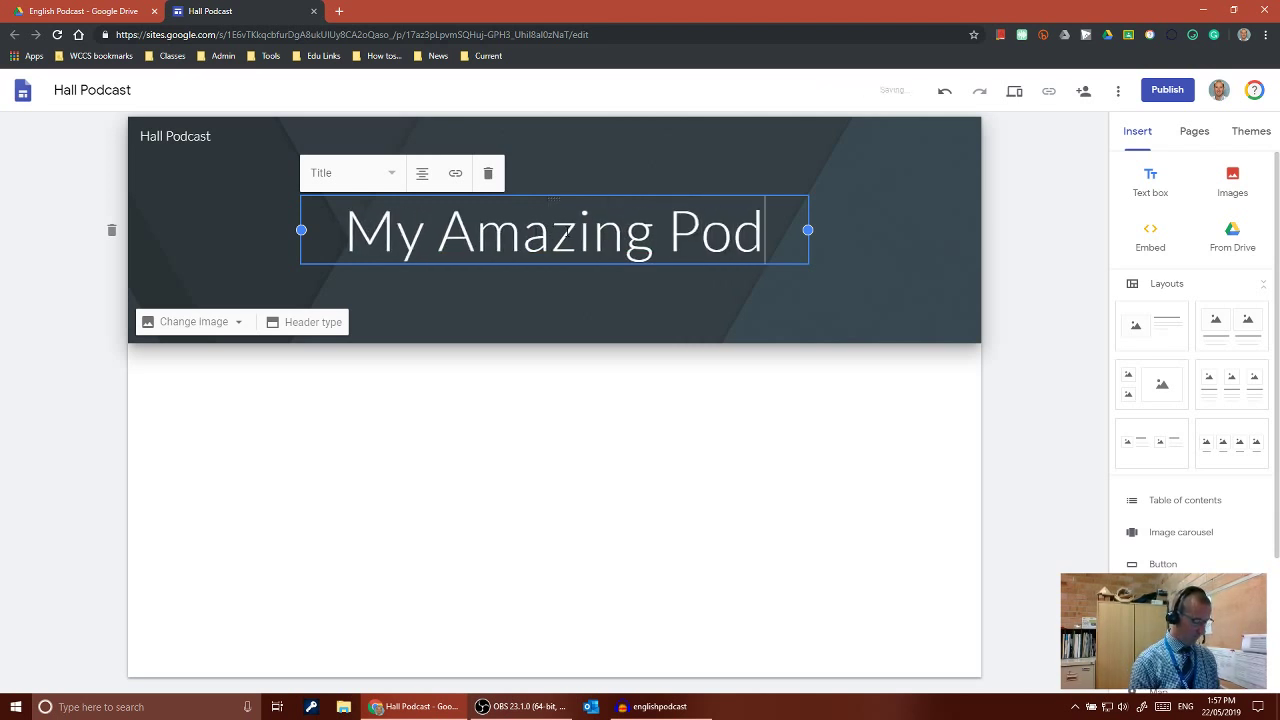
pyautogui.write('cast')
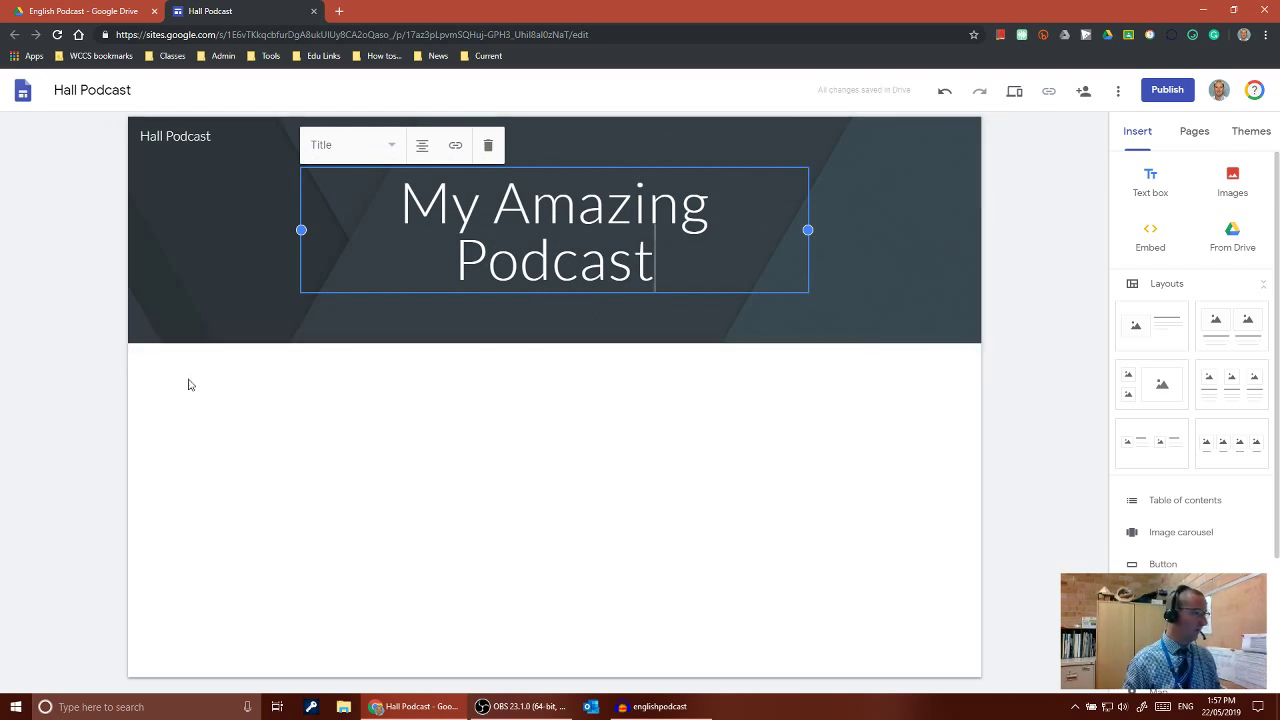
pyautogui.click(361, 410)
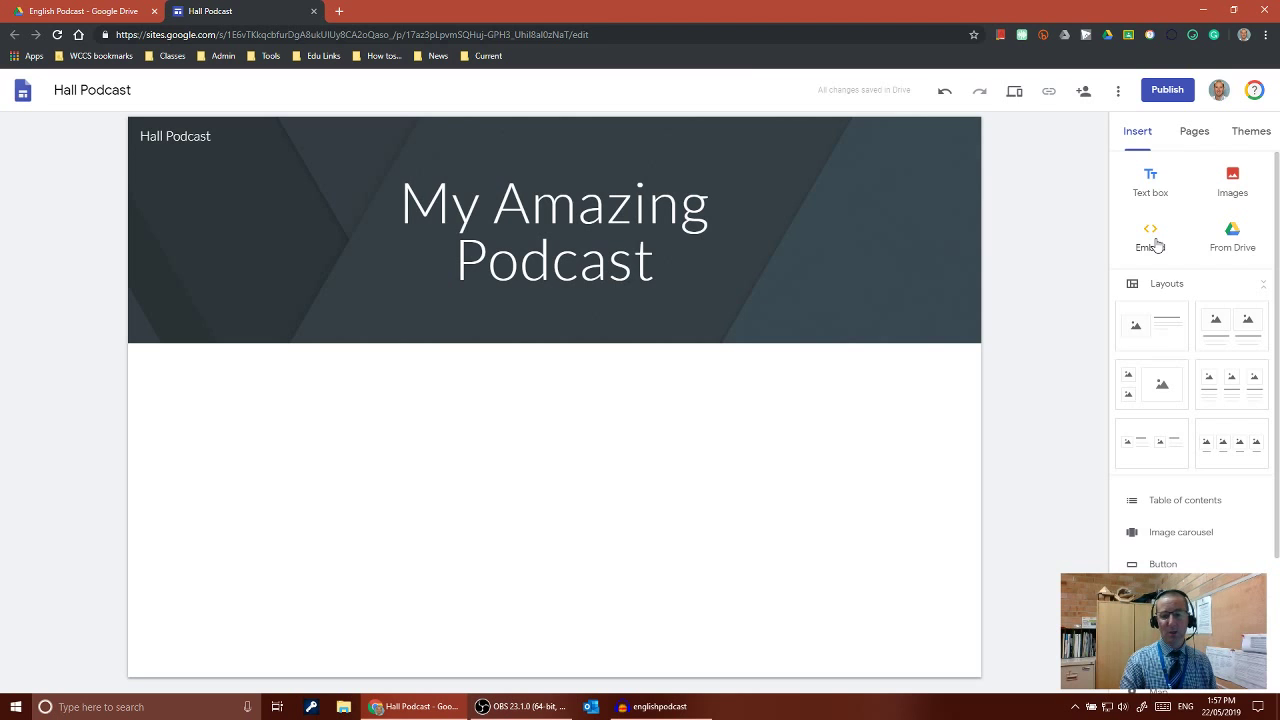
# Step: Switch to Google Drive and copy the shareable link of englishpodcast.mp3 in the English Podcast folder
pyautogui.click(80, 11)
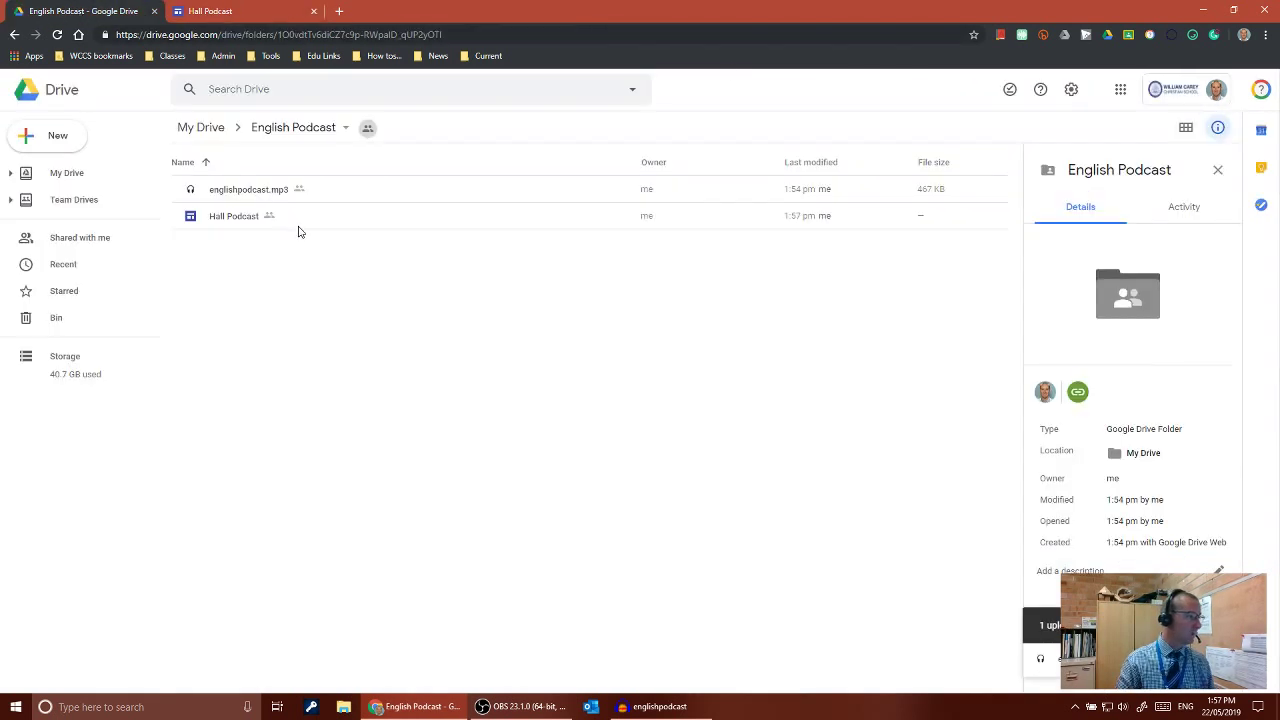
pyautogui.click(247, 193)
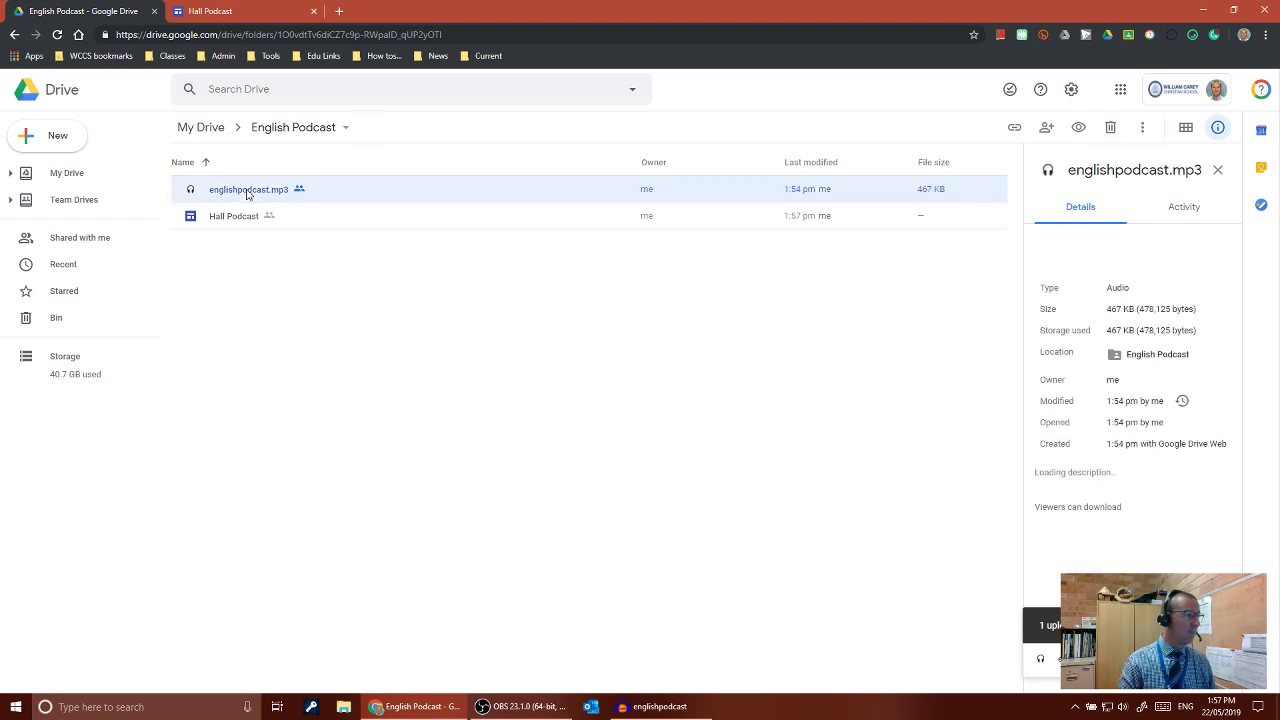
pyautogui.rightClick(247, 193)
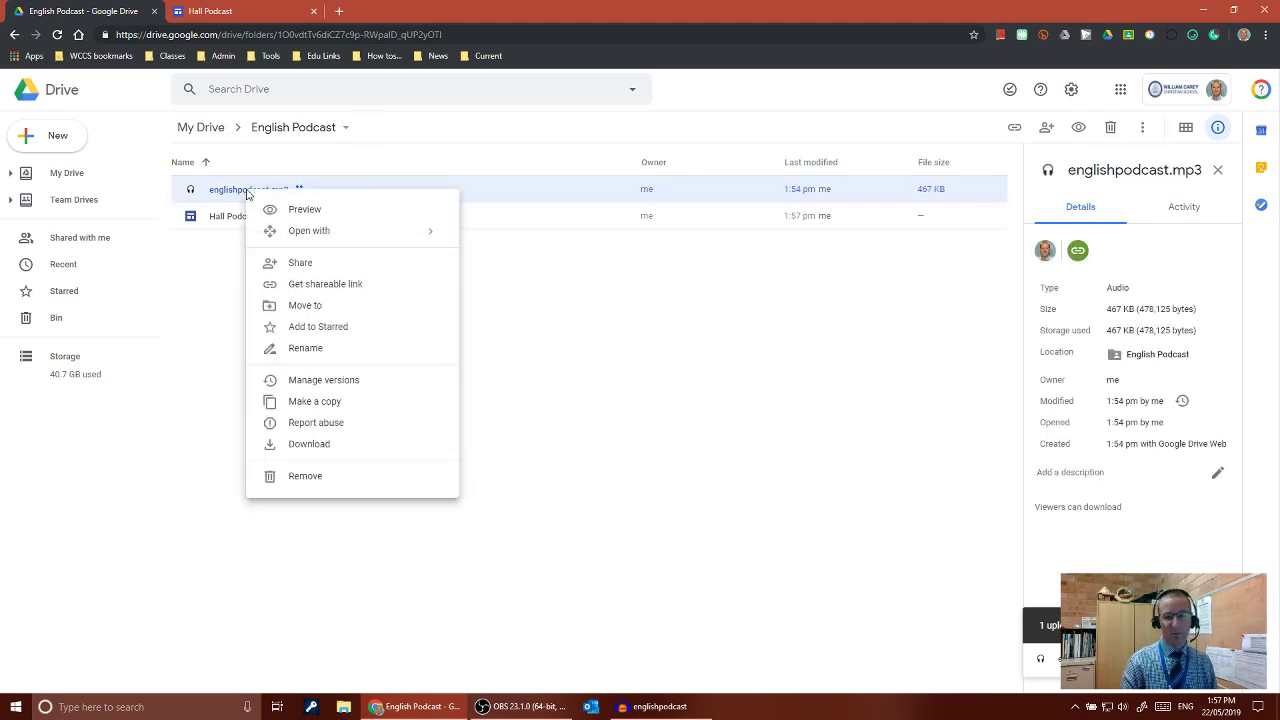
pyautogui.click(316, 285)
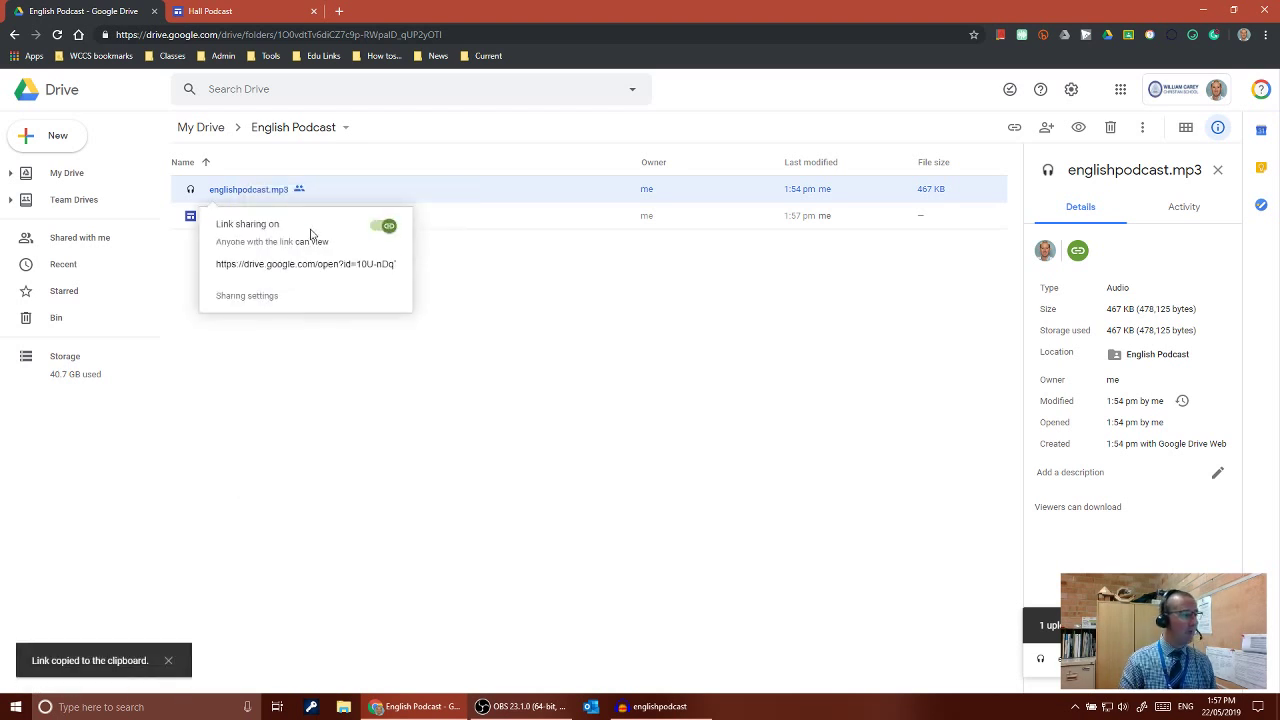
pyautogui.click(318, 266)
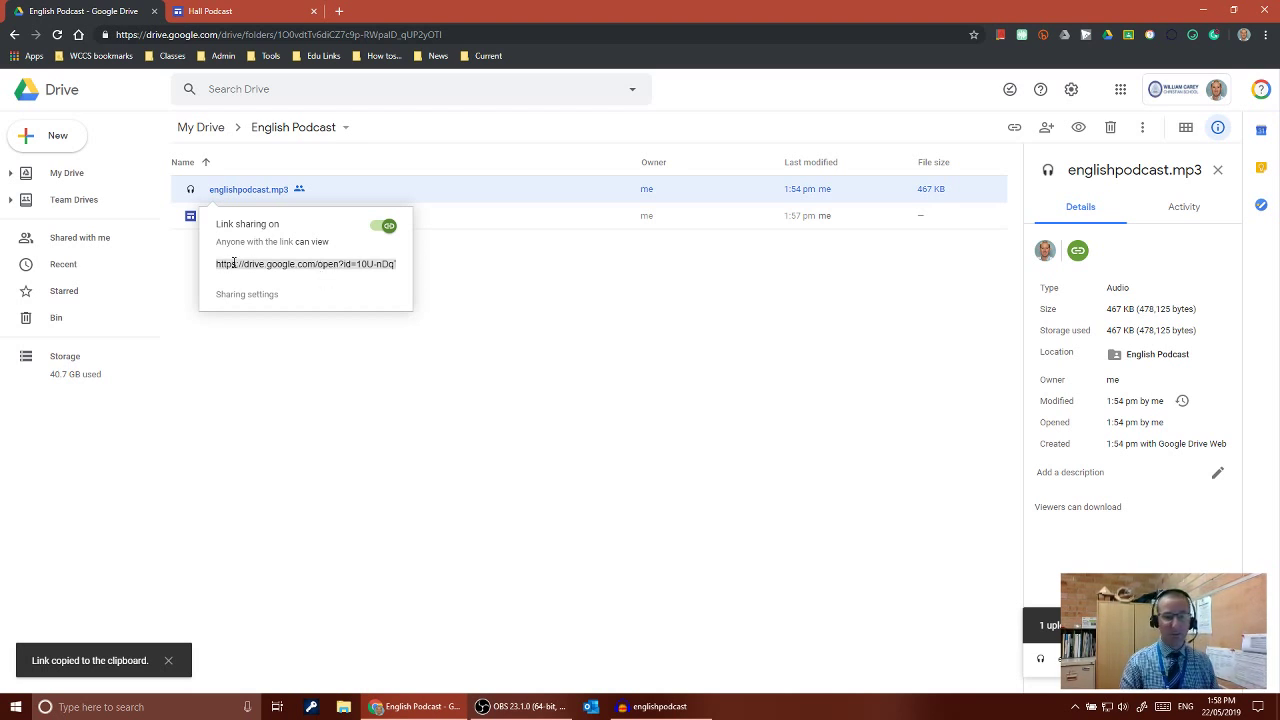
# Step: Switch back to Google Sites, embed the podcast by its copied URL below the header, and shorten the audio player's frame
pyautogui.click(228, 14)
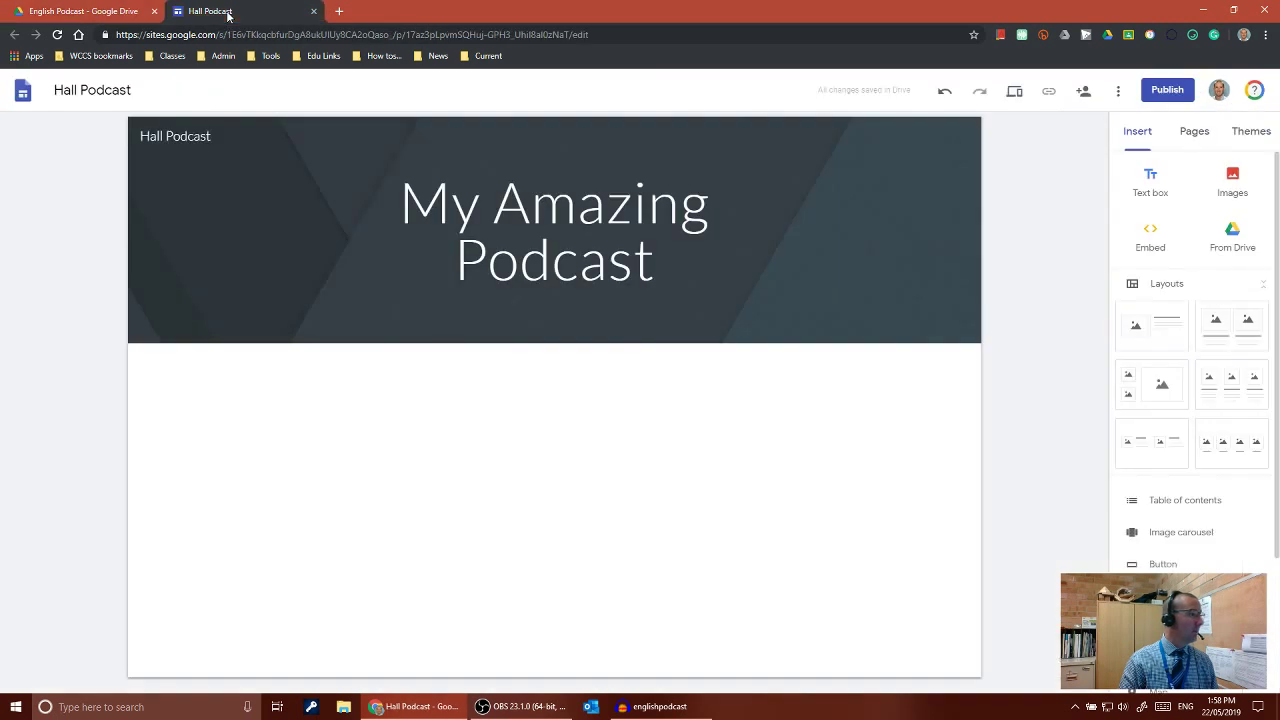
pyautogui.click(1152, 236)
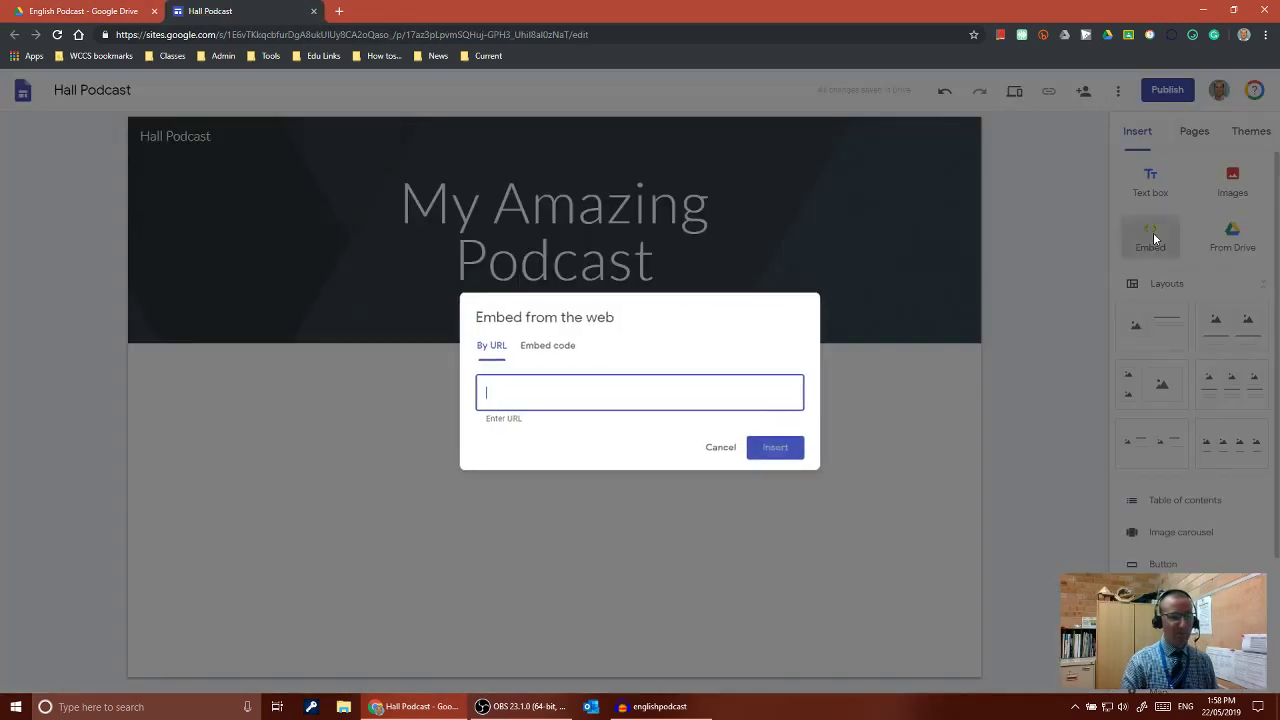
pyautogui.hotkey('ctrl', 'v')
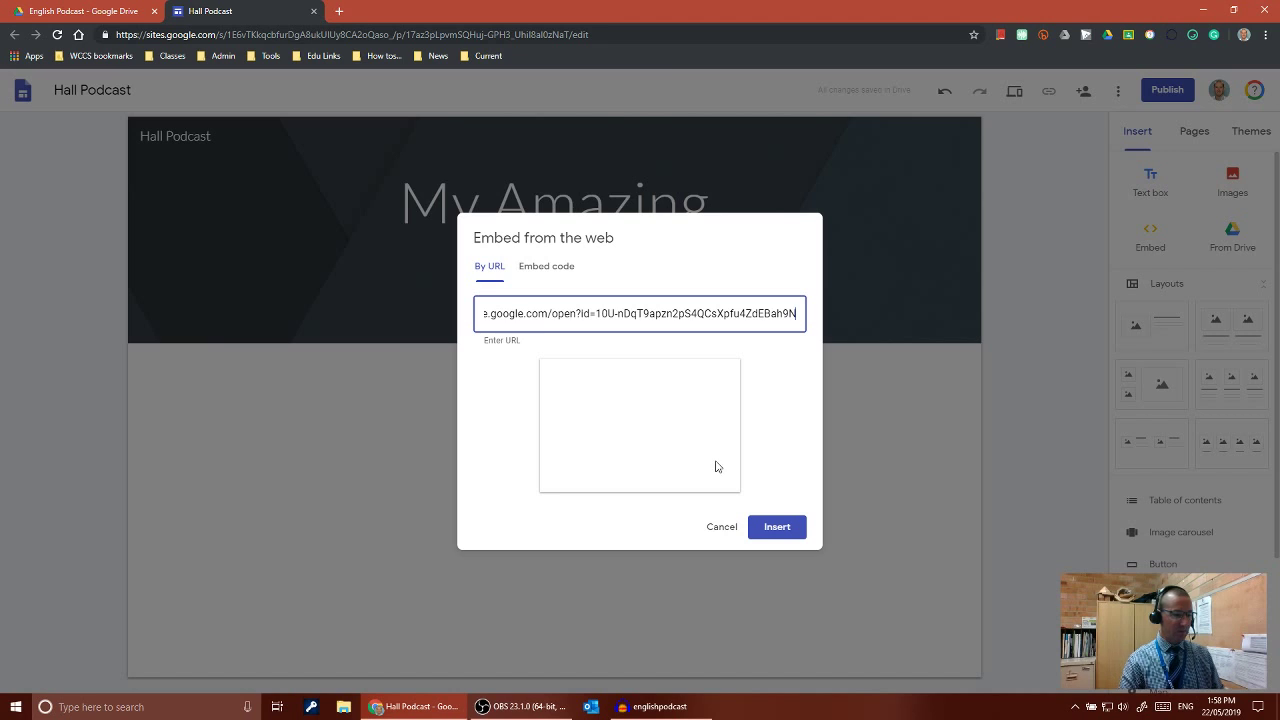
pyautogui.click(779, 528)
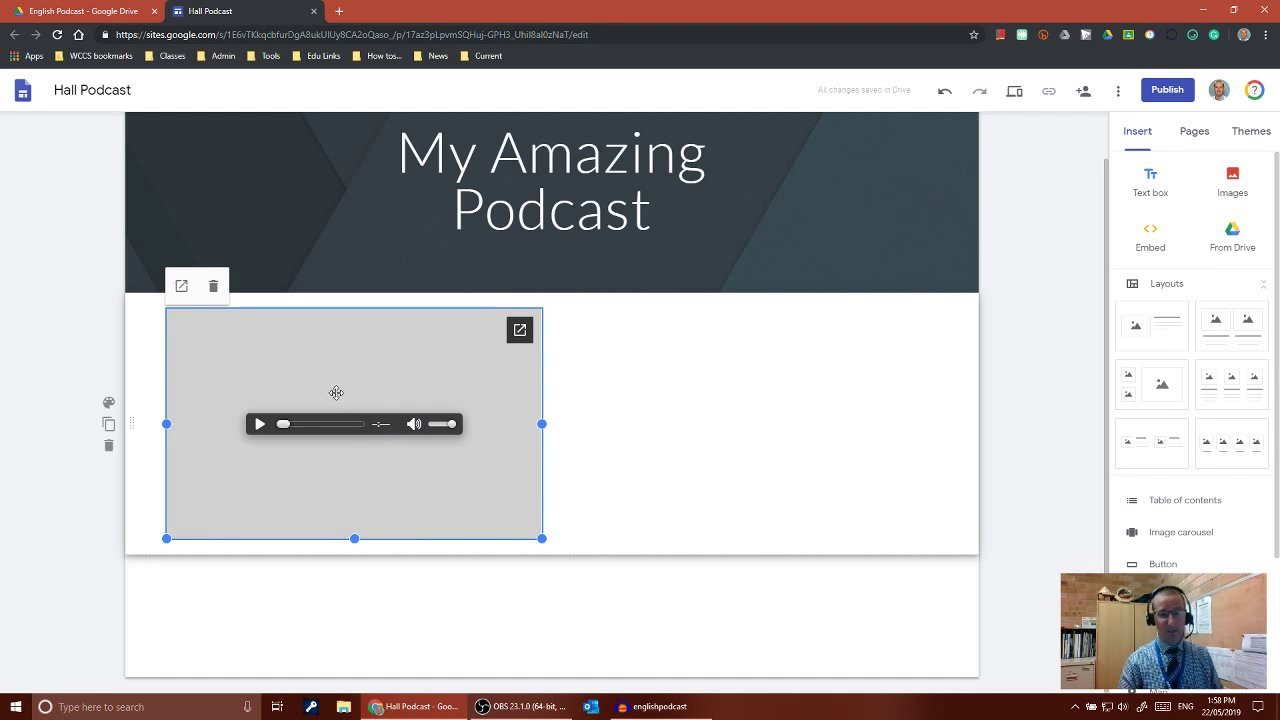
pyautogui.moveTo(354, 538); pyautogui.dragTo(363, 386)
pyautogui.click(630, 404)
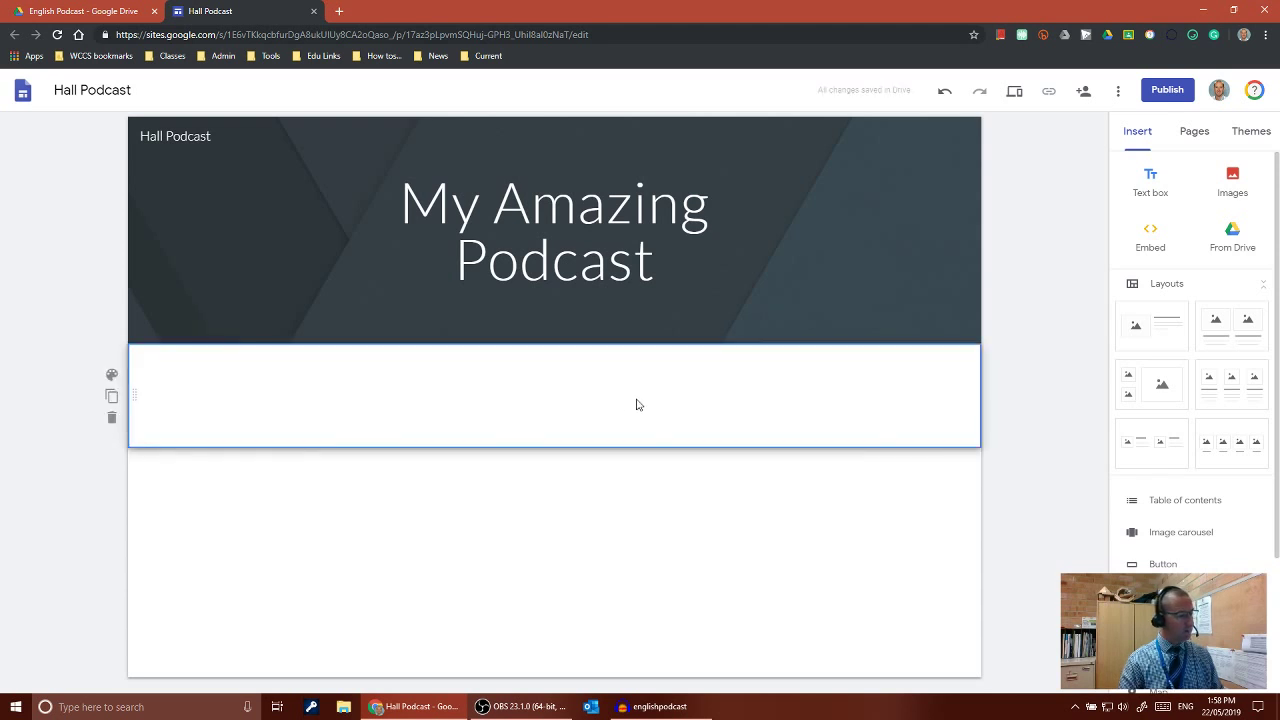
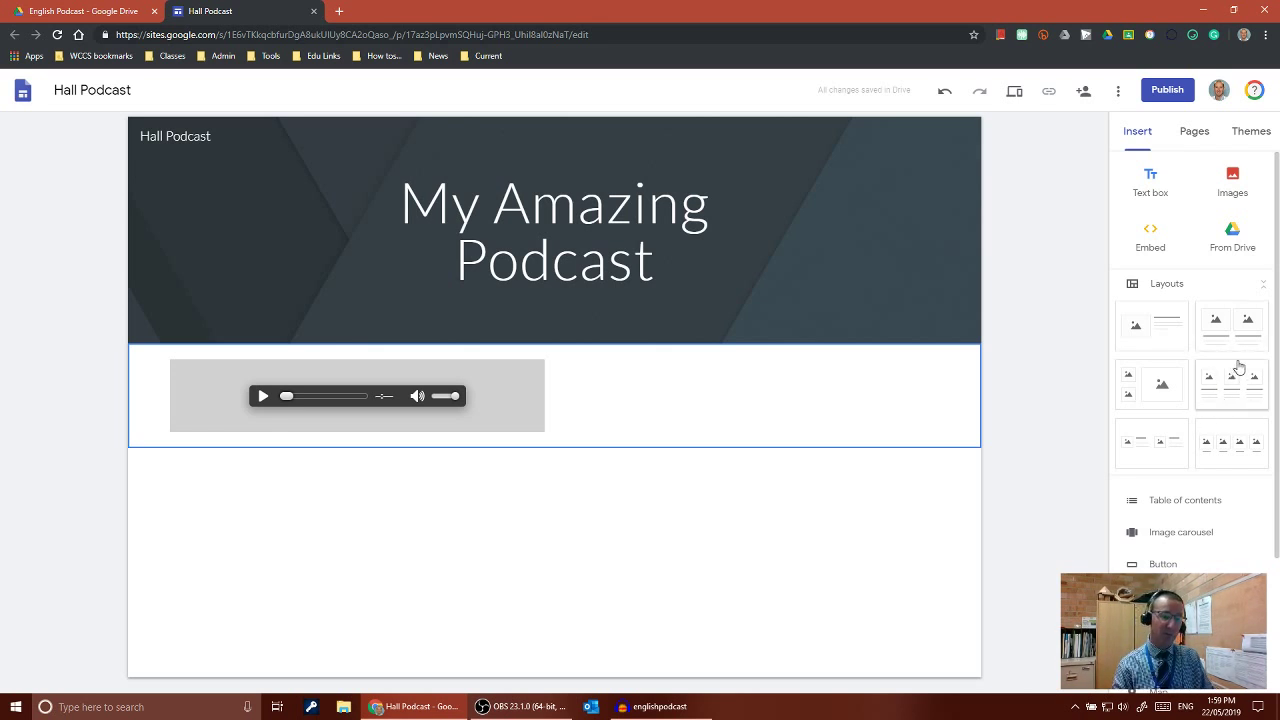
# Step: Add the three-column layout of images with text below the audio player and search web images for "dog" for its first placeholder
pyautogui.moveTo(1239, 370); pyautogui.dragTo(508, 478)
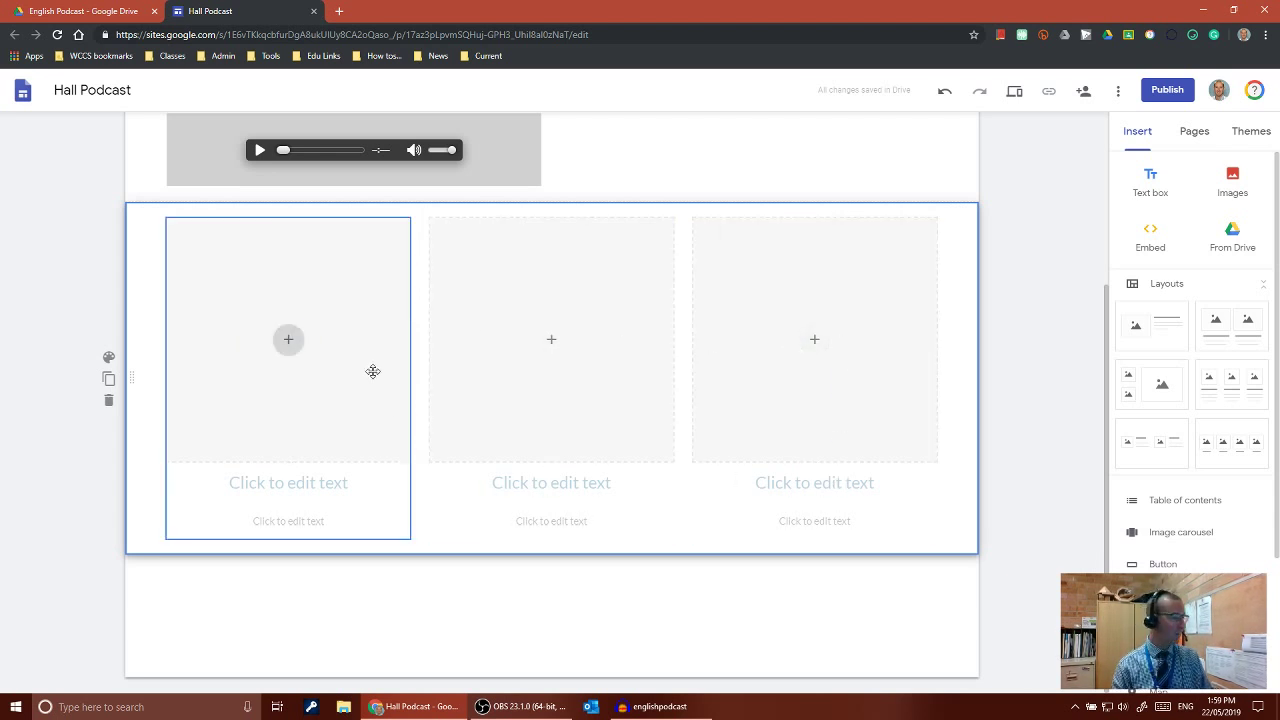
pyautogui.click(285, 342)
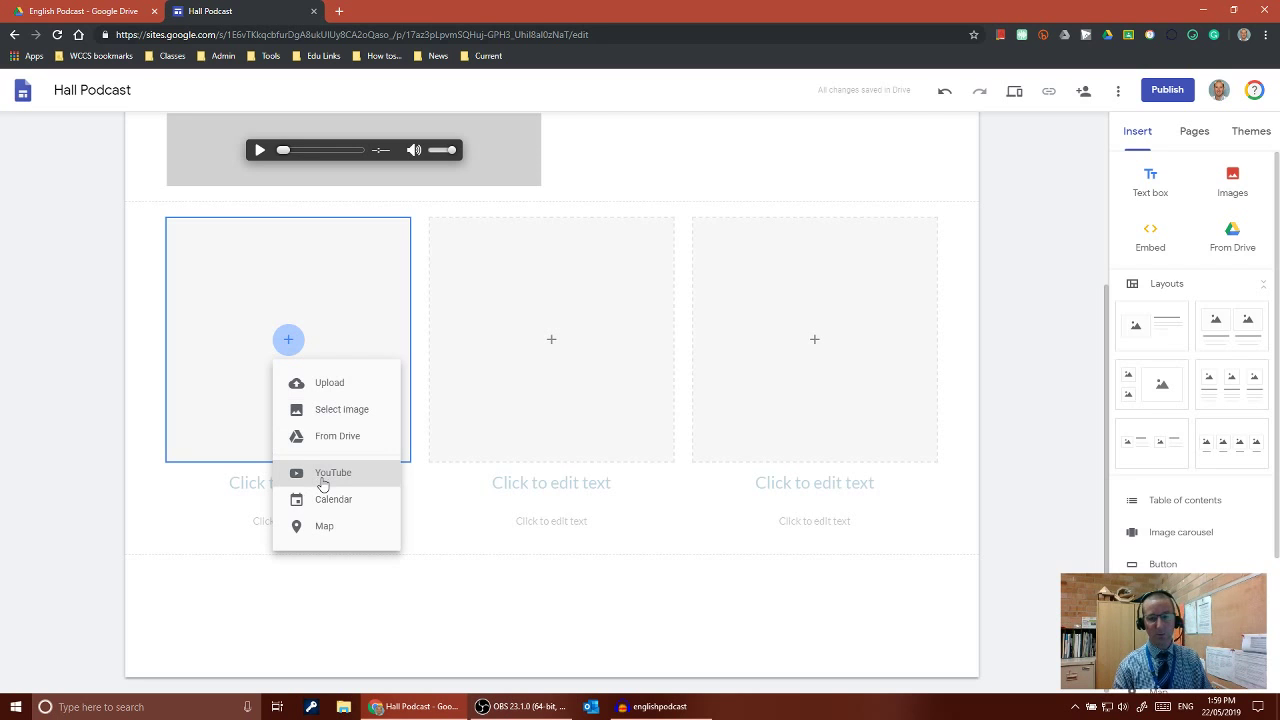
pyautogui.click(345, 410)
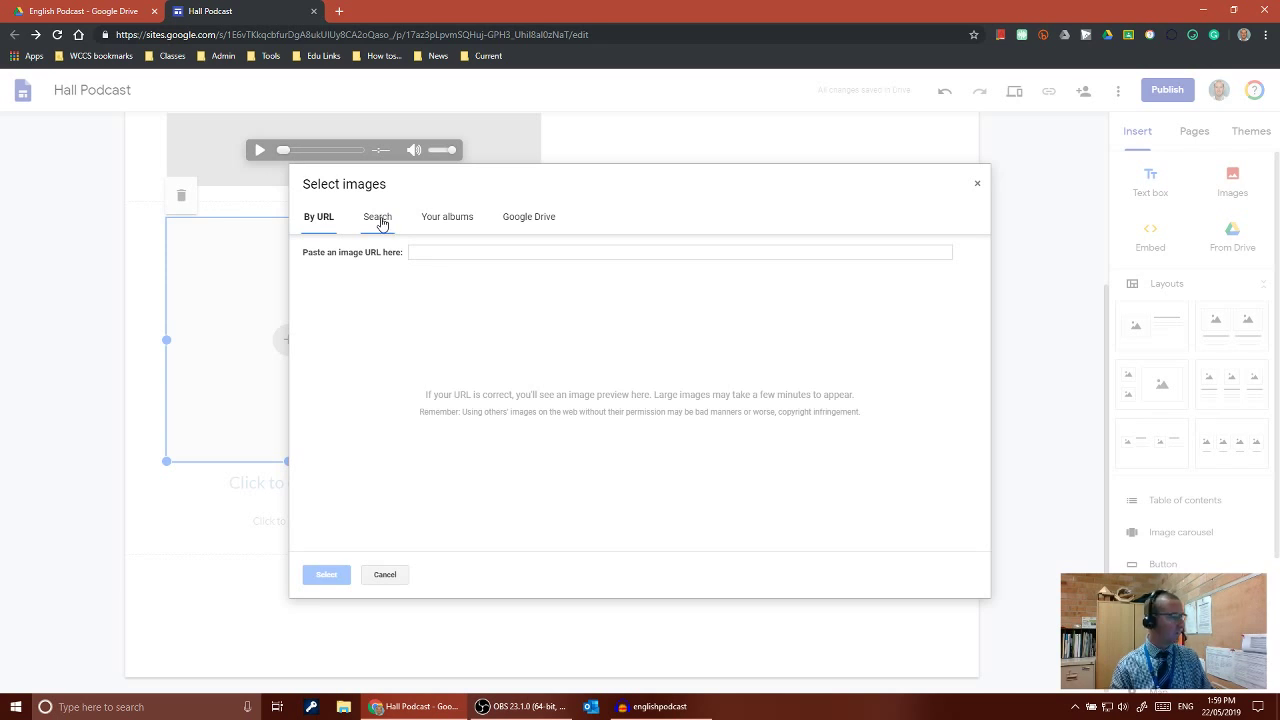
pyautogui.click(378, 219)
pyautogui.write('do')
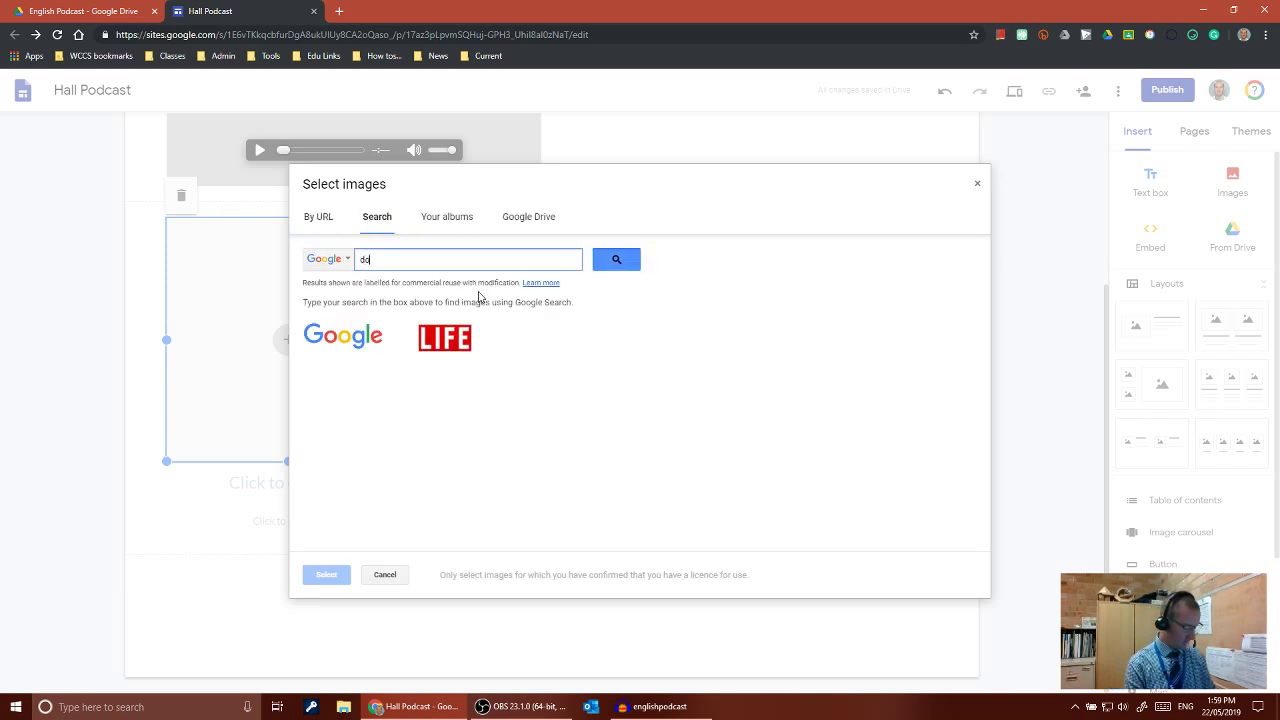
pyautogui.write('g')
pyautogui.press('Return')
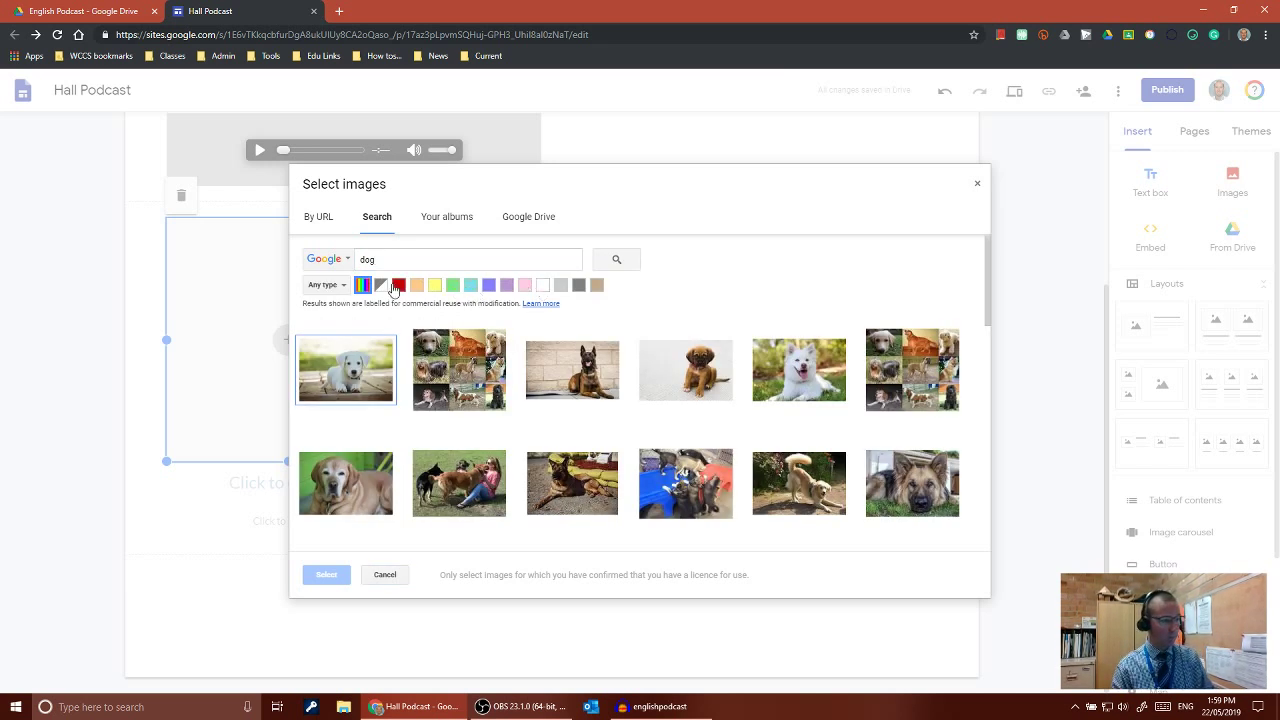
# Step: Filter the dog images by colour, ending with blue, and insert the photo of the husky standing beside a tree
pyautogui.click(596, 287)
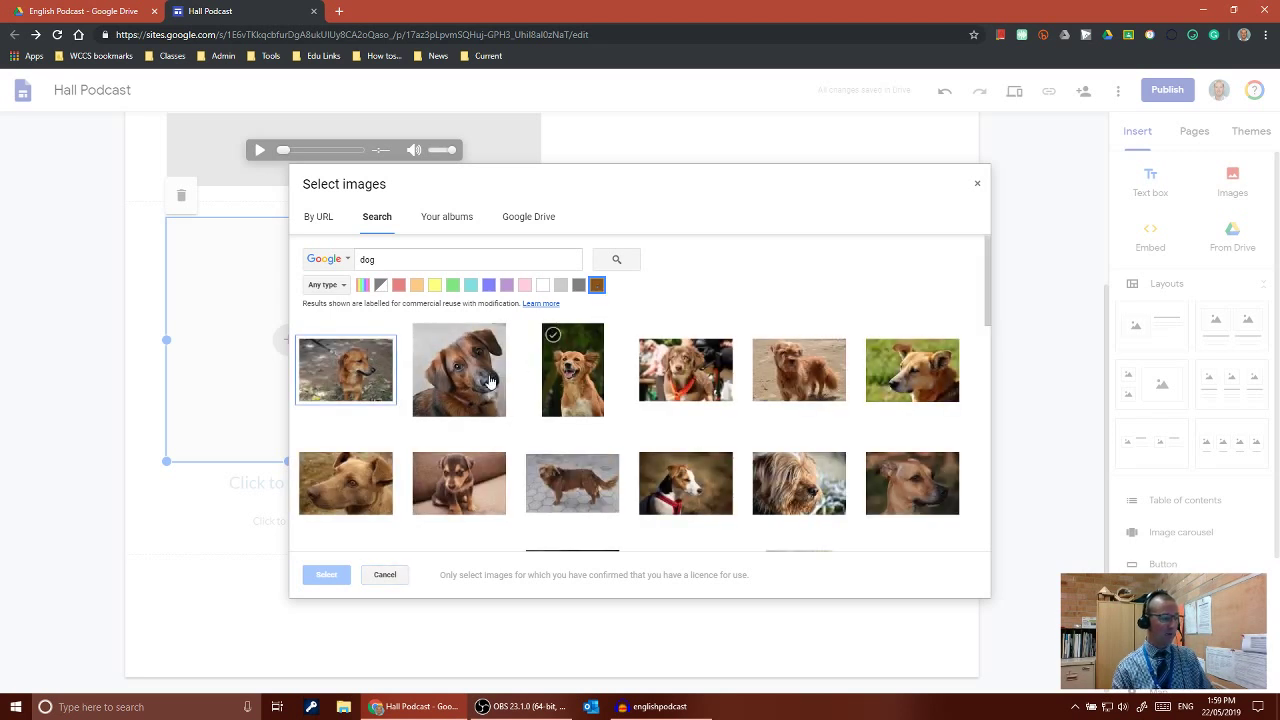
pyautogui.click(489, 286)
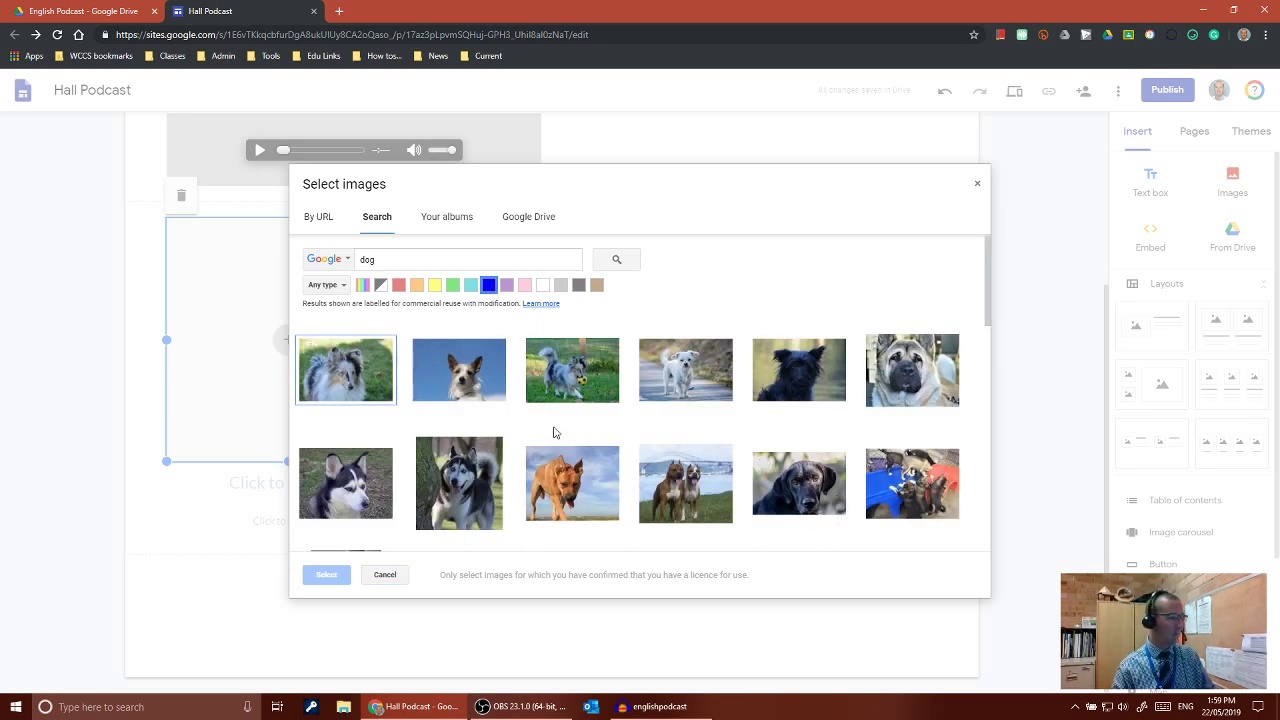
pyautogui.click(450, 484)
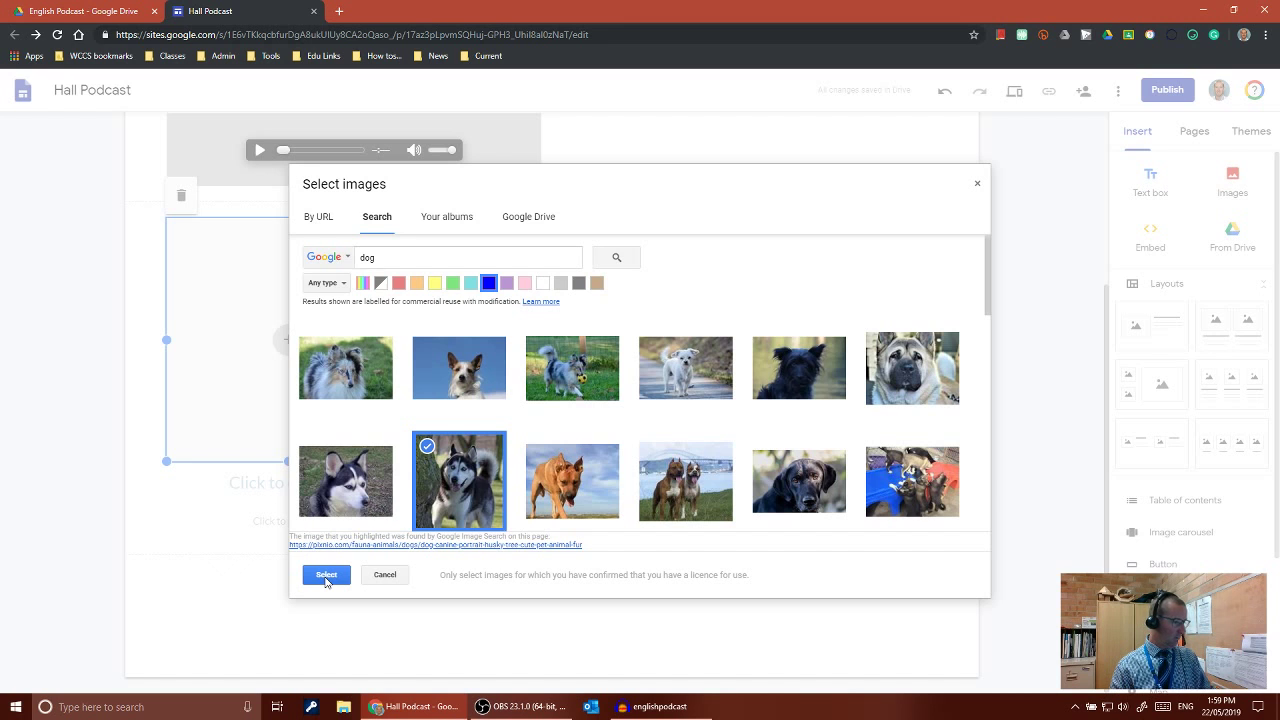
pyautogui.click(326, 576)
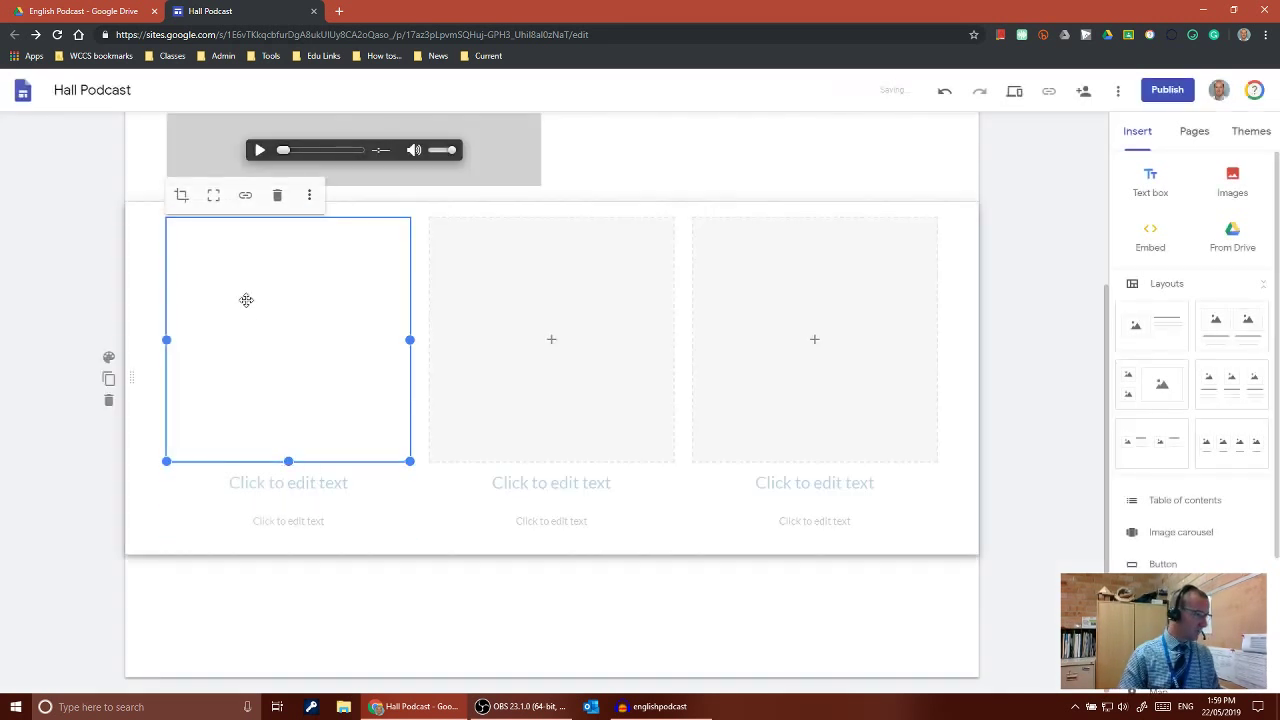
# Step: Enter the heading "Husky" and the description "This is a Husky." beneath the husky photo
pyautogui.click(304, 482)
pyautogui.write('Husky')
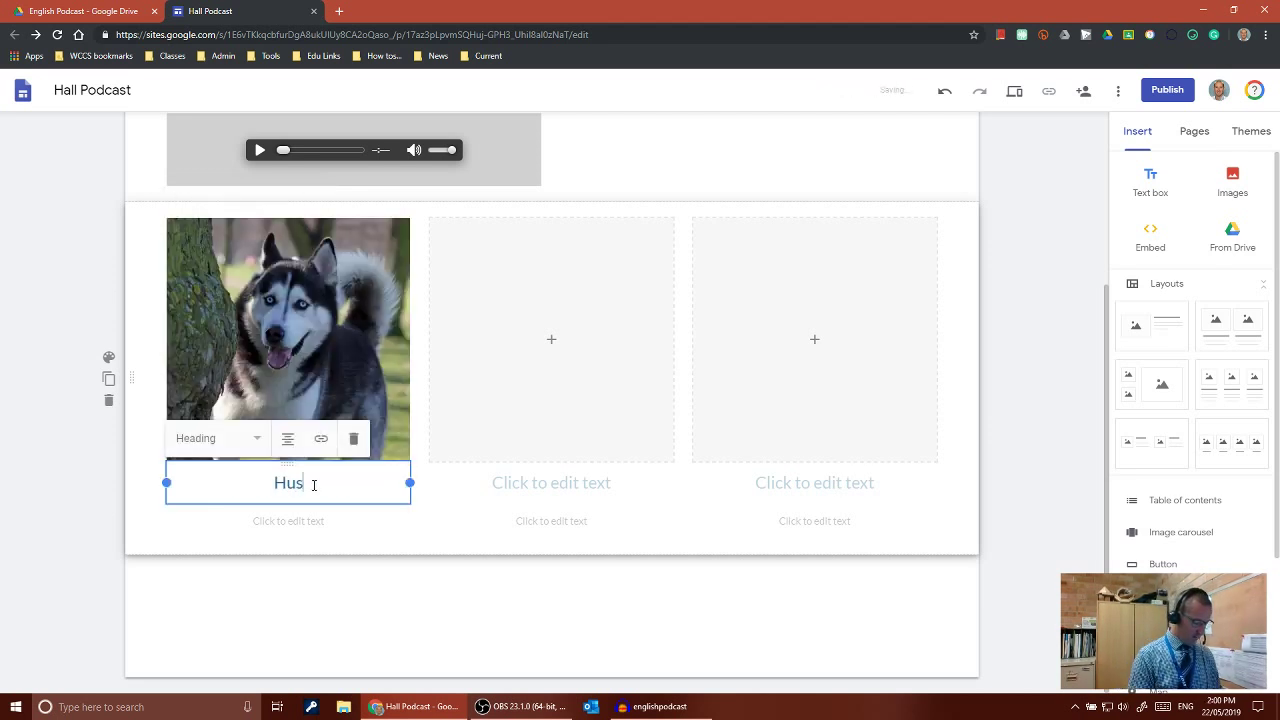
pyautogui.click(305, 521)
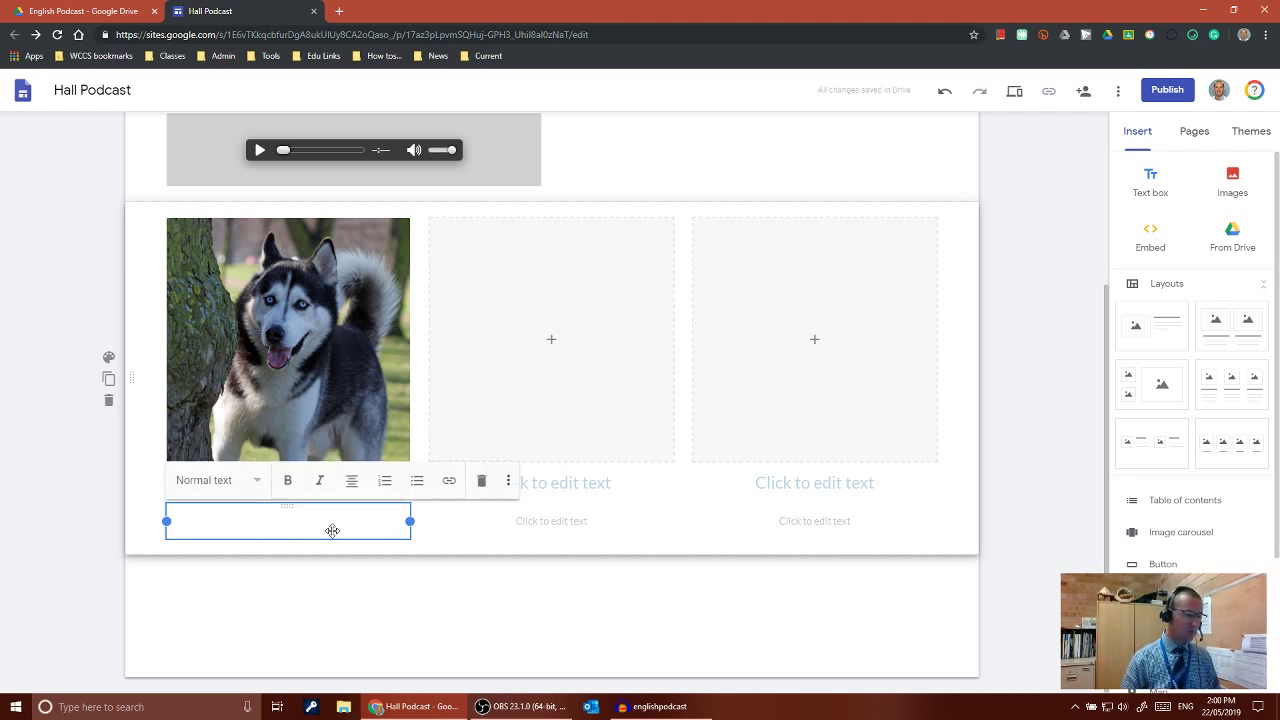
pyautogui.click(149, 410)
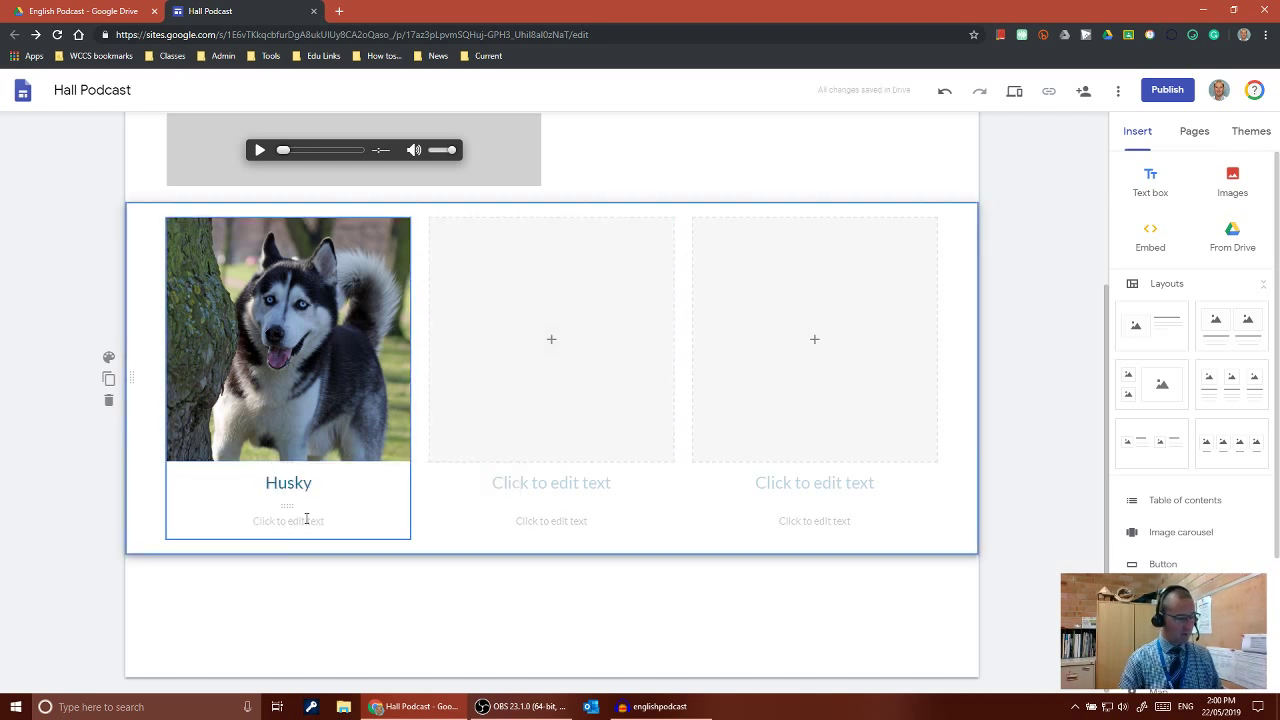
pyautogui.click(306, 519)
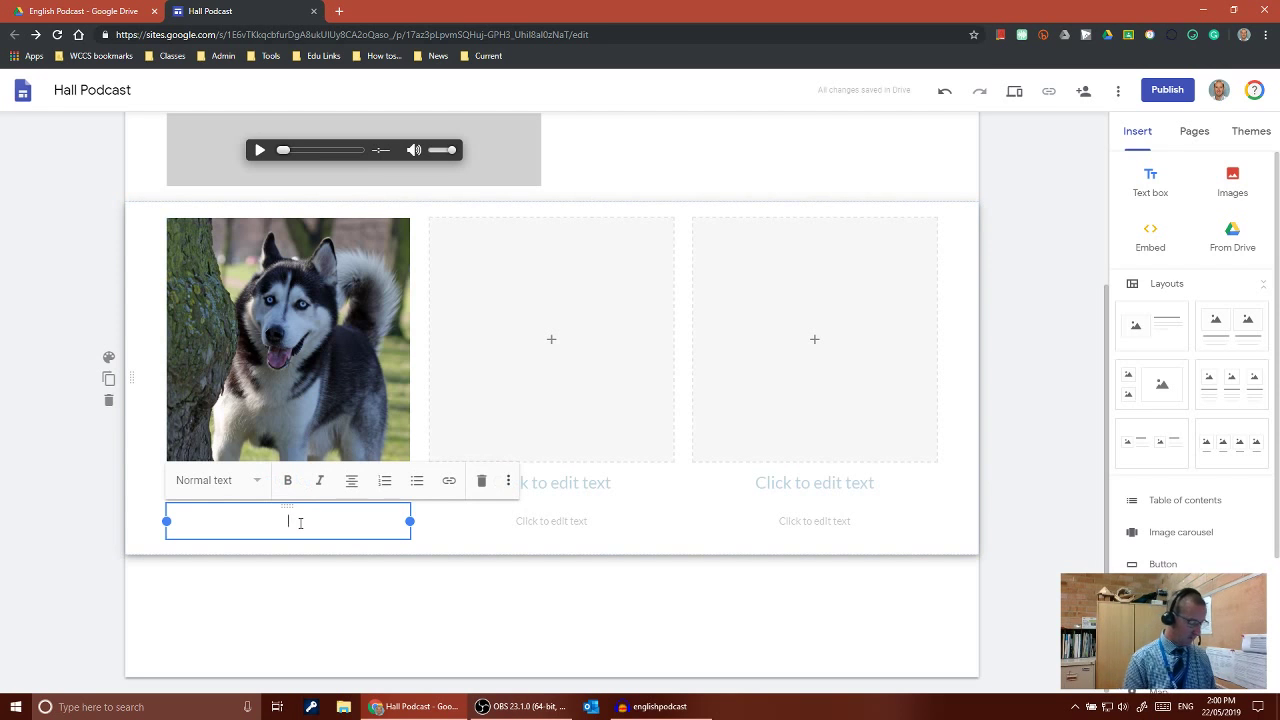
pyautogui.write('This is a')
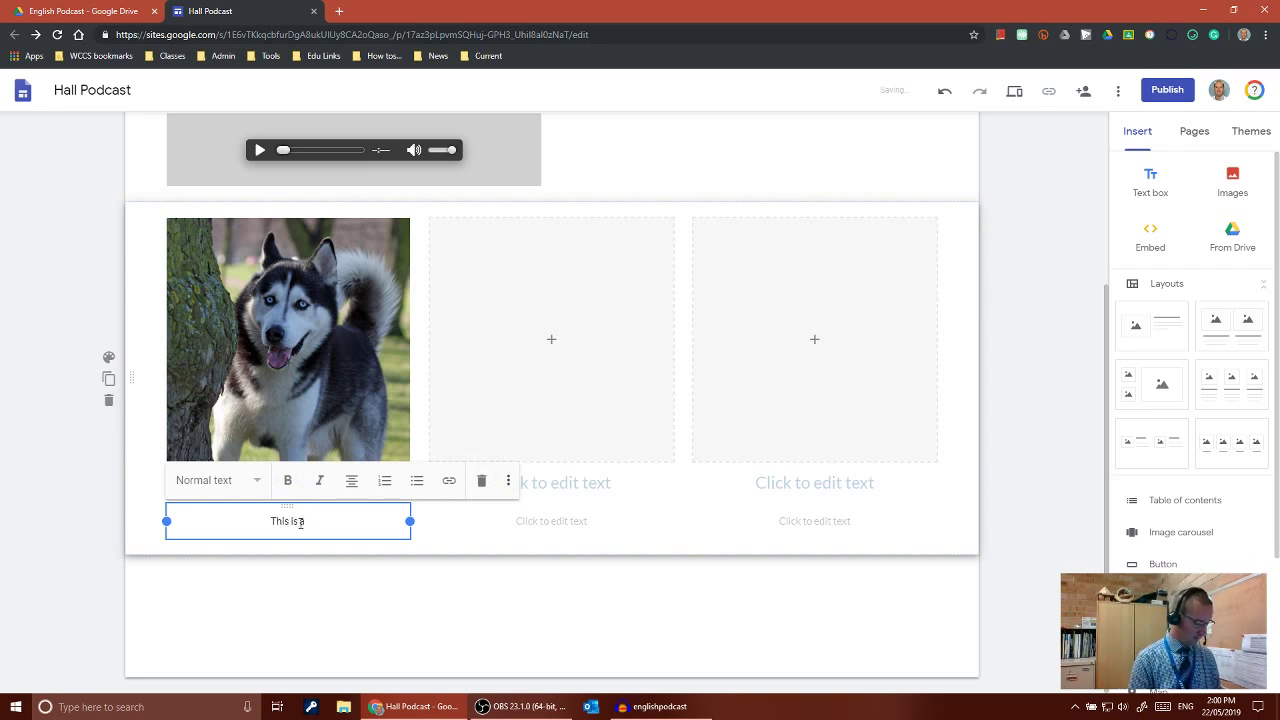
pyautogui.write(' Husky.')
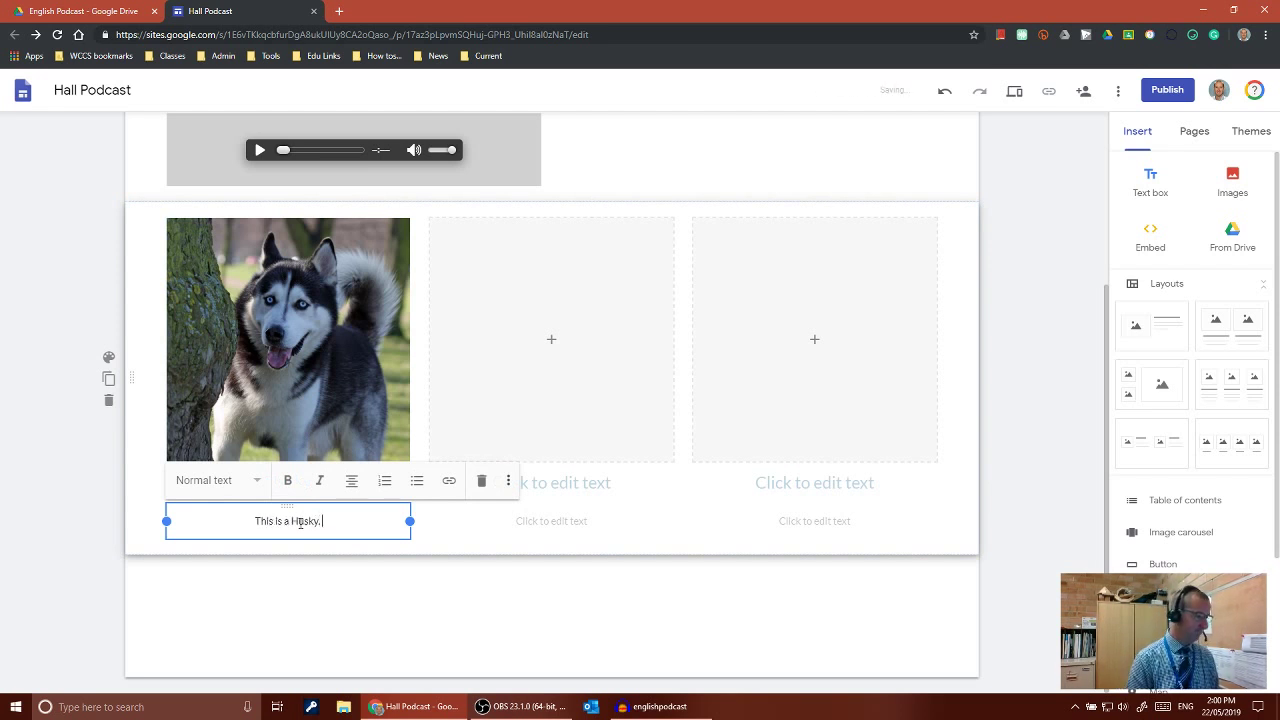
# Step: Search YouTube for "dogs" and insert the "Cutes dogs | Cutest dog in the world" video into the middle placeholder
pyautogui.click(566, 361)
pyautogui.click(551, 339)
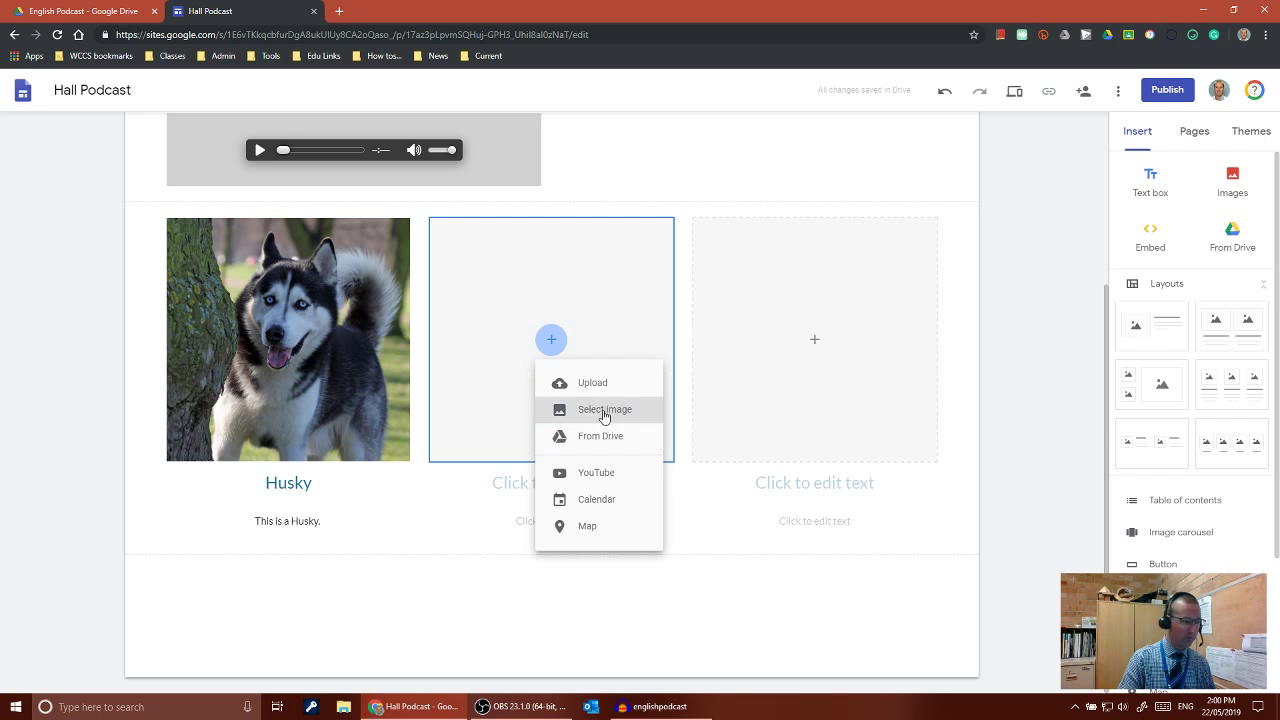
pyautogui.click(593, 476)
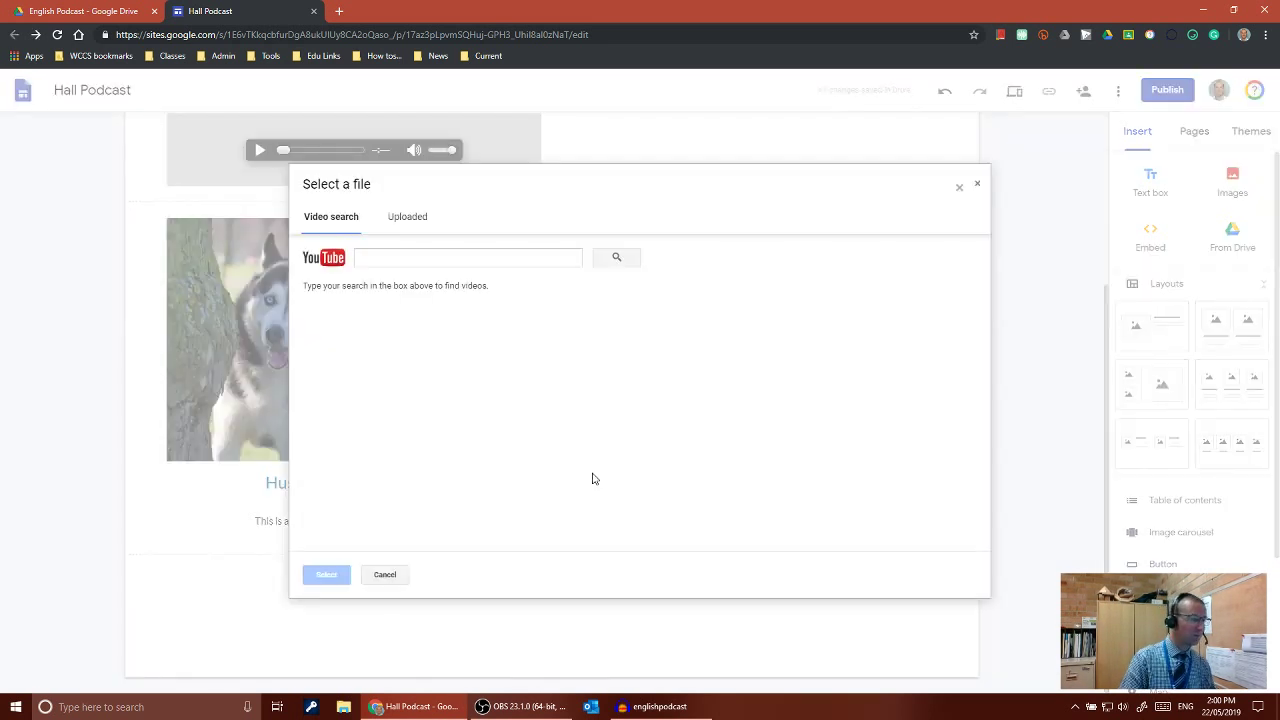
pyautogui.click(404, 263)
pyautogui.write('dogs')
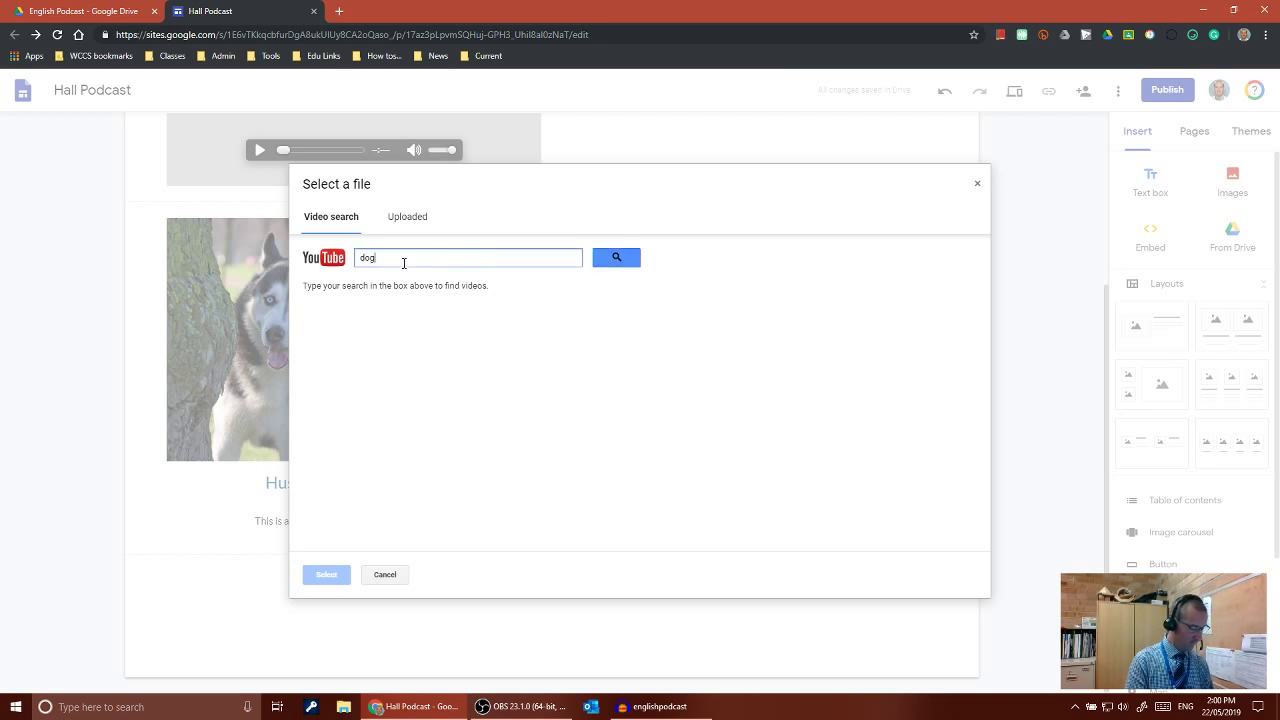
pyautogui.press('Return')
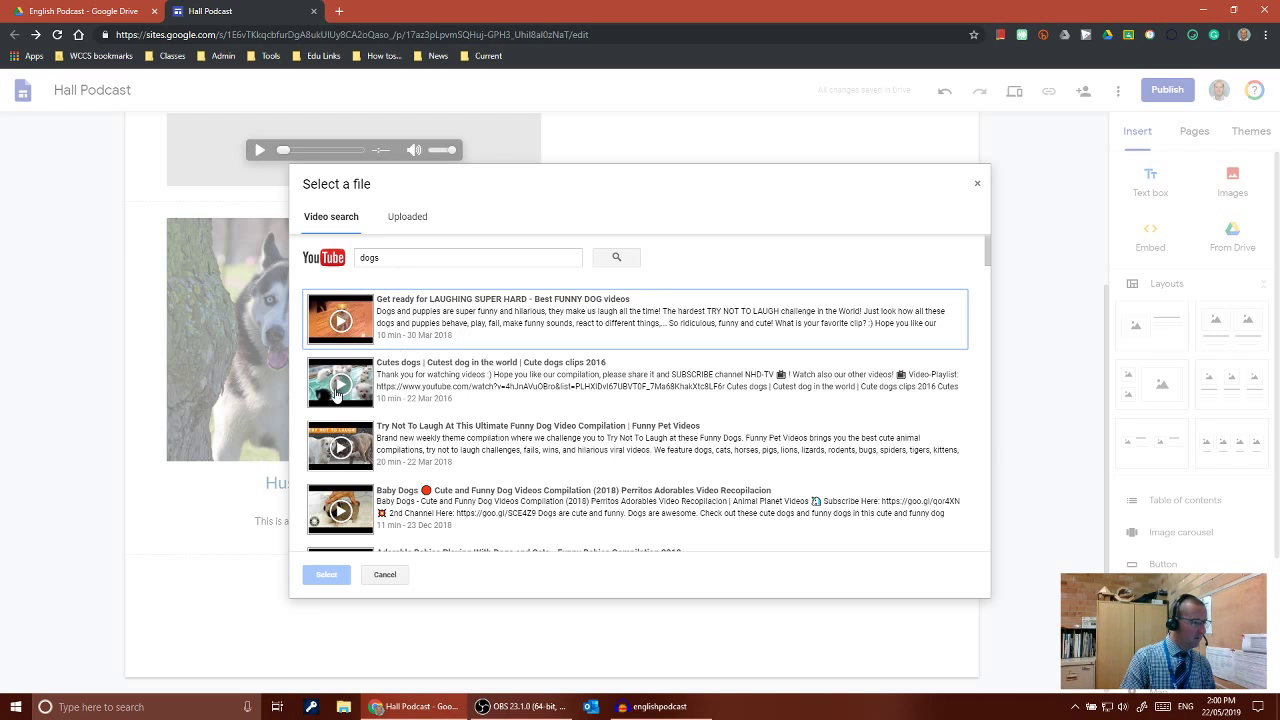
pyautogui.click(357, 374)
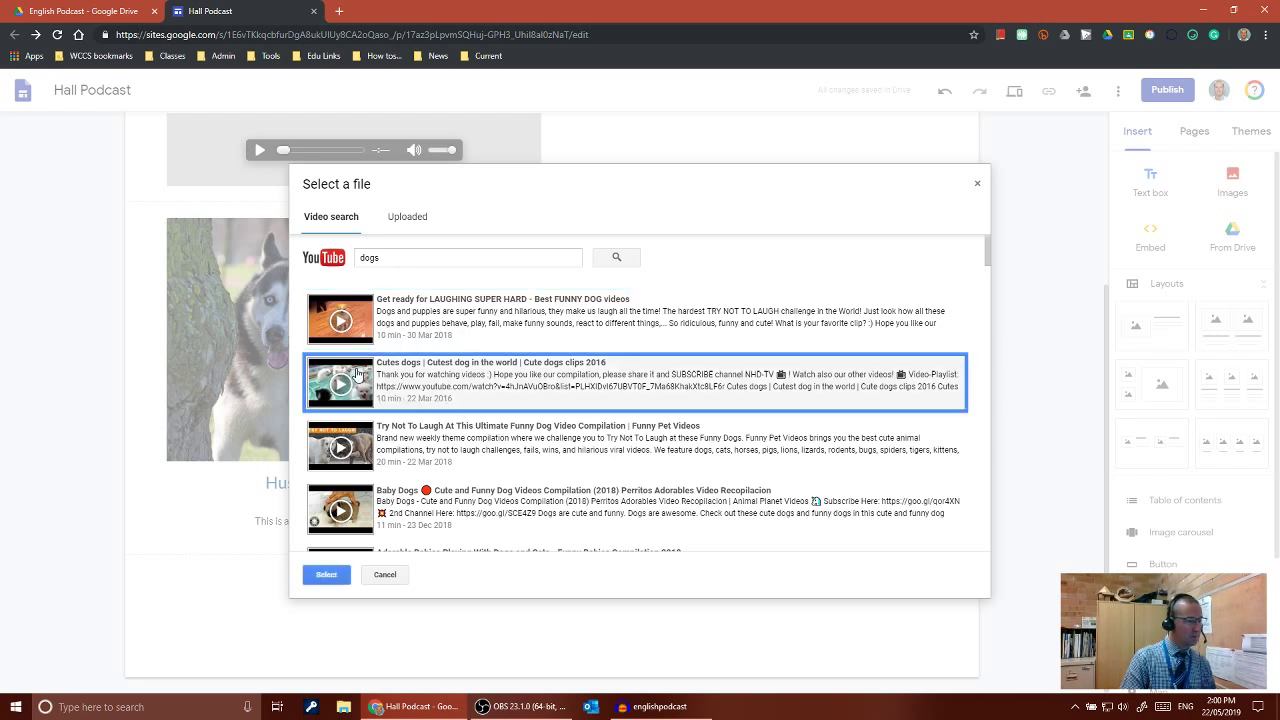
pyautogui.click(326, 574)
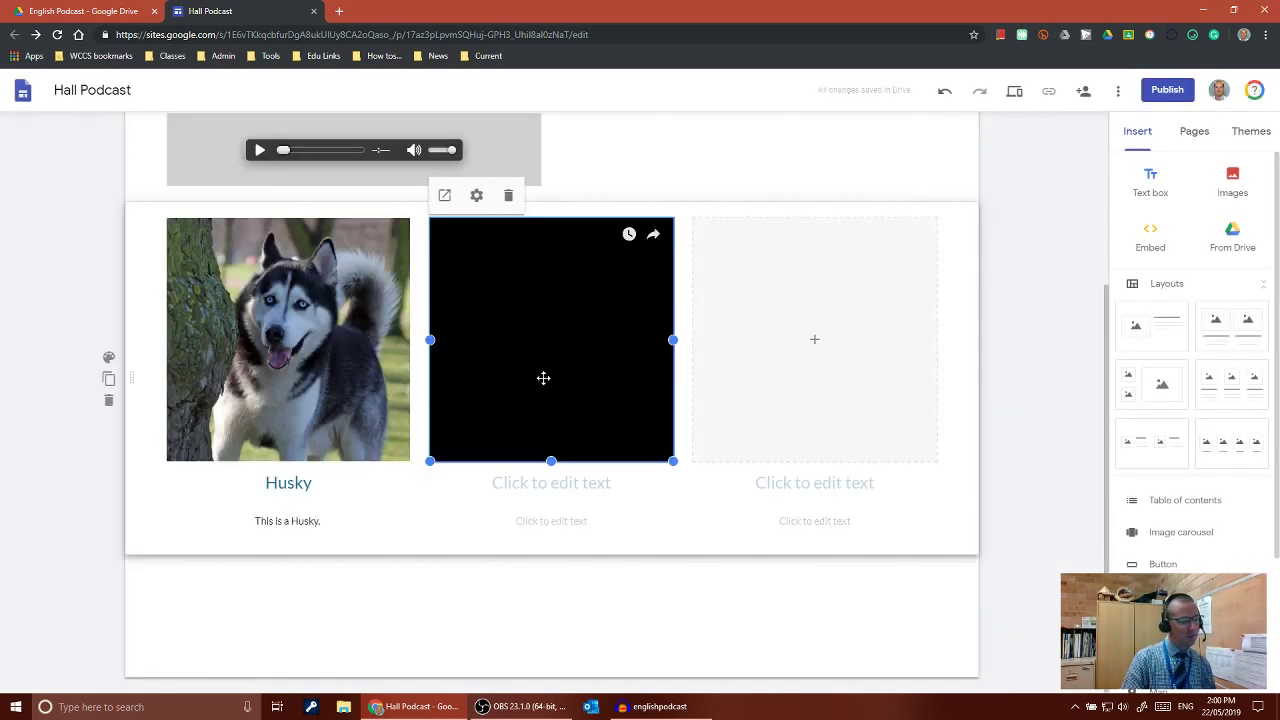
# Step: Enter the heading "Cute Dog" beneath the YouTube video in the middle column
pyautogui.click(570, 483)
pyautogui.write('C')
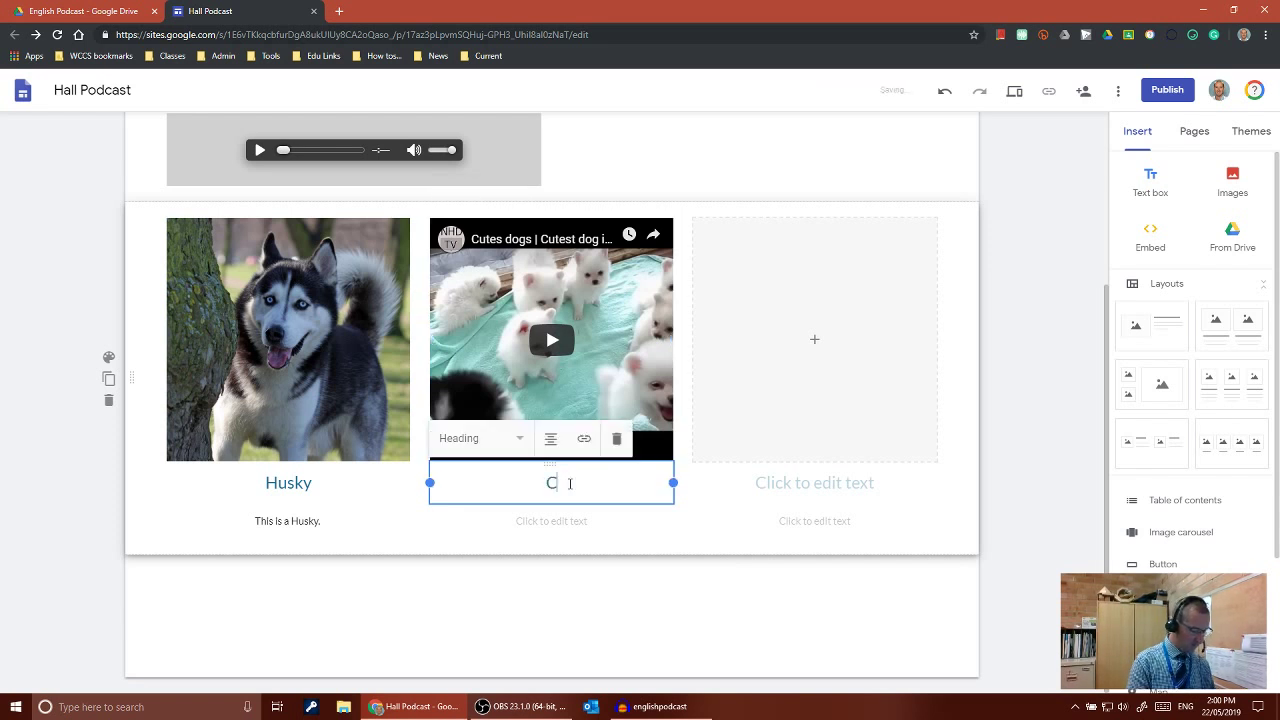
pyautogui.write('ute Dog')
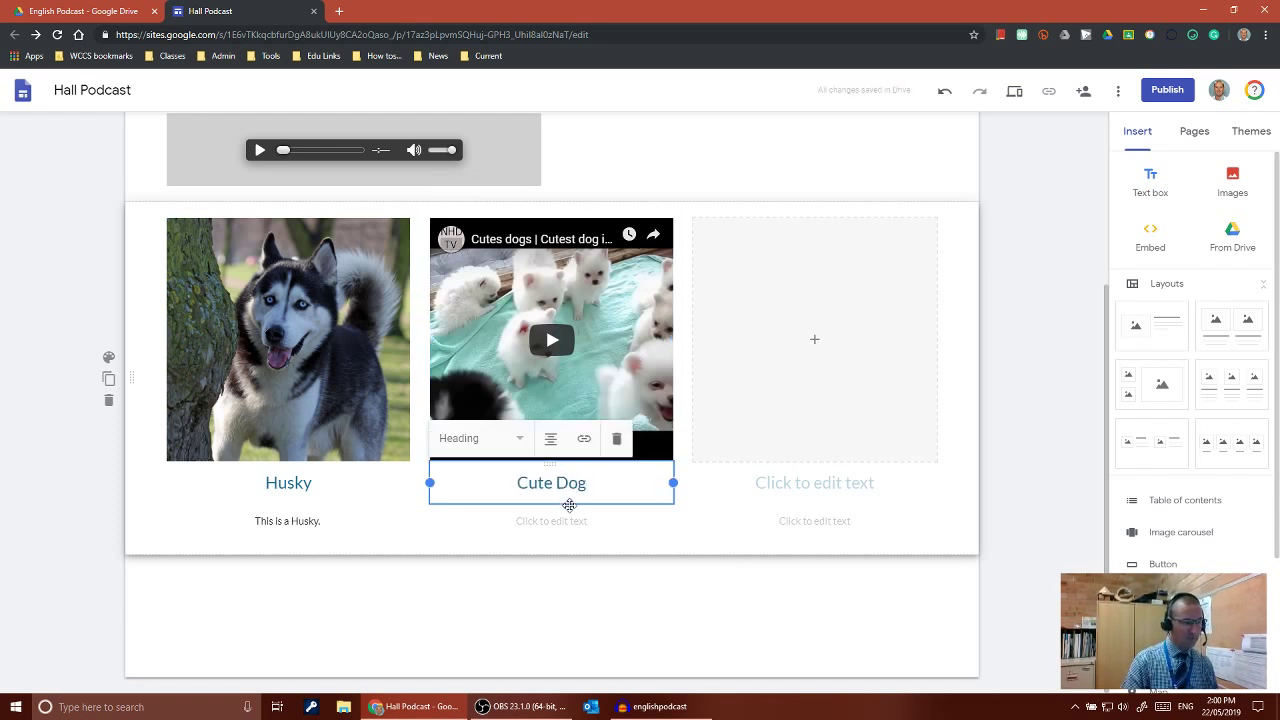
pyautogui.click(550, 520)
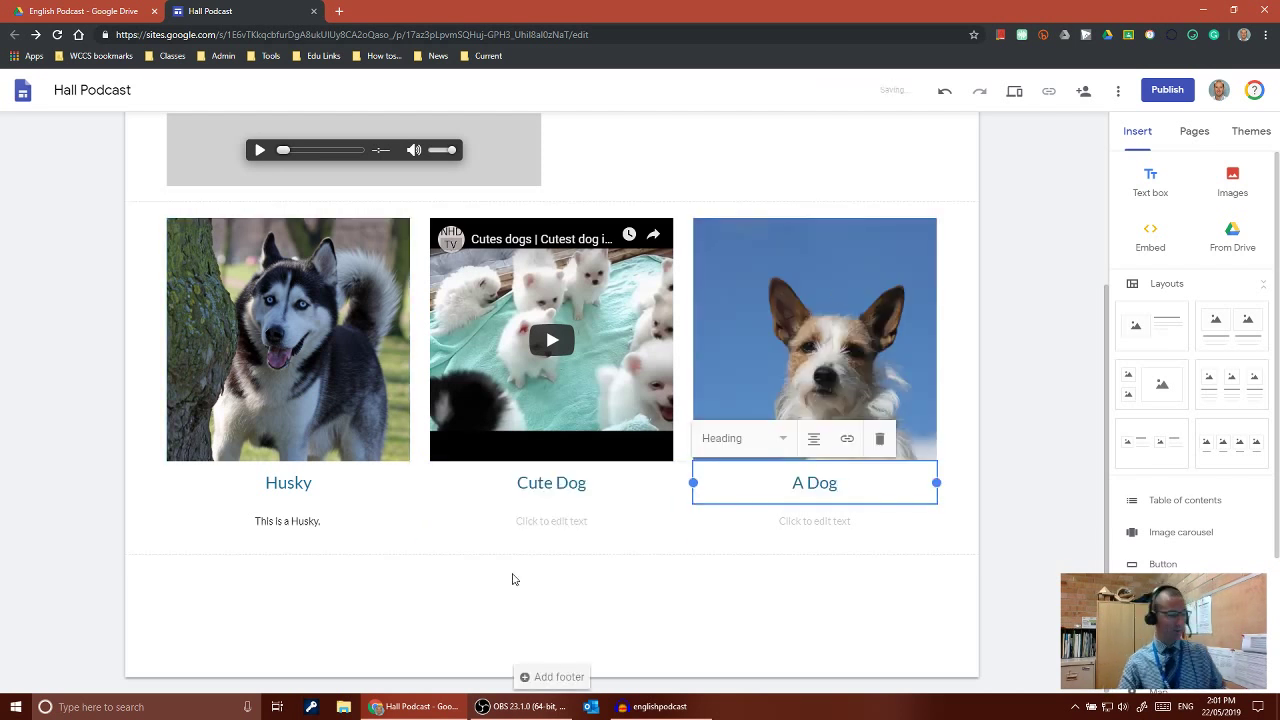
pyautogui.click(623, 594)
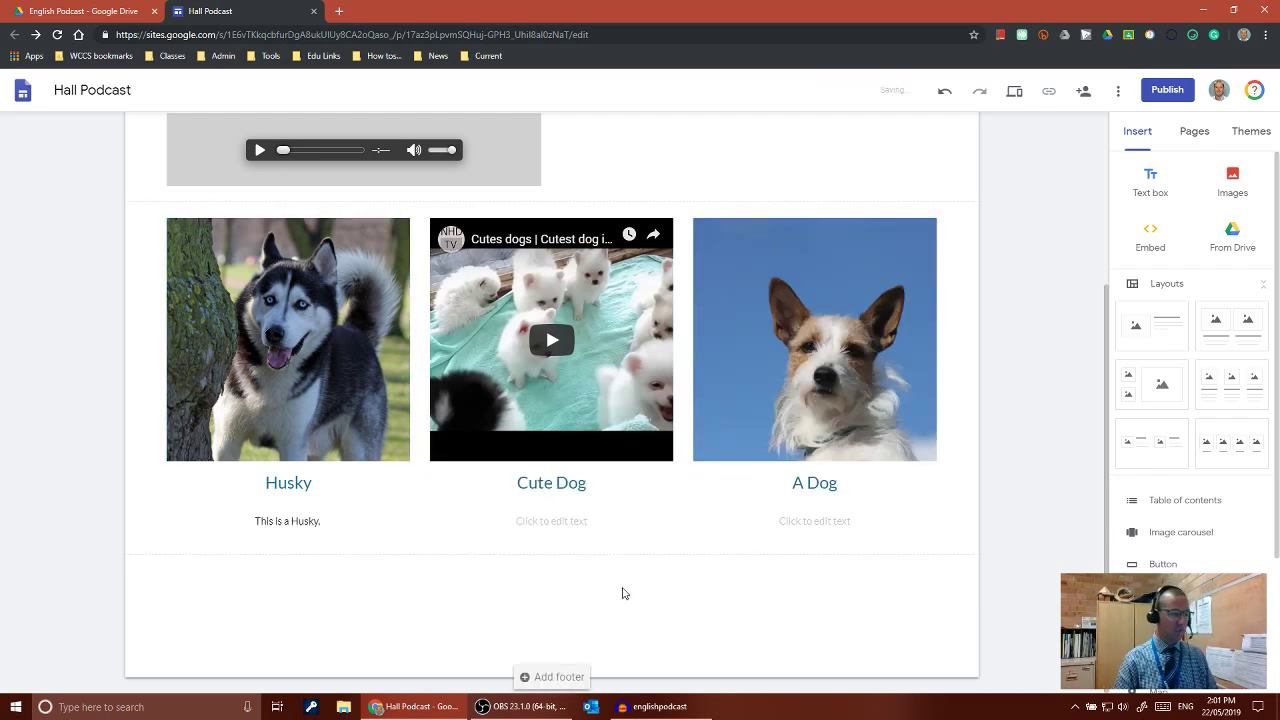
# Step: Add a text box reading "This is some text" in the empty space beside the audio player
pyautogui.scroll(2, 548, 122)
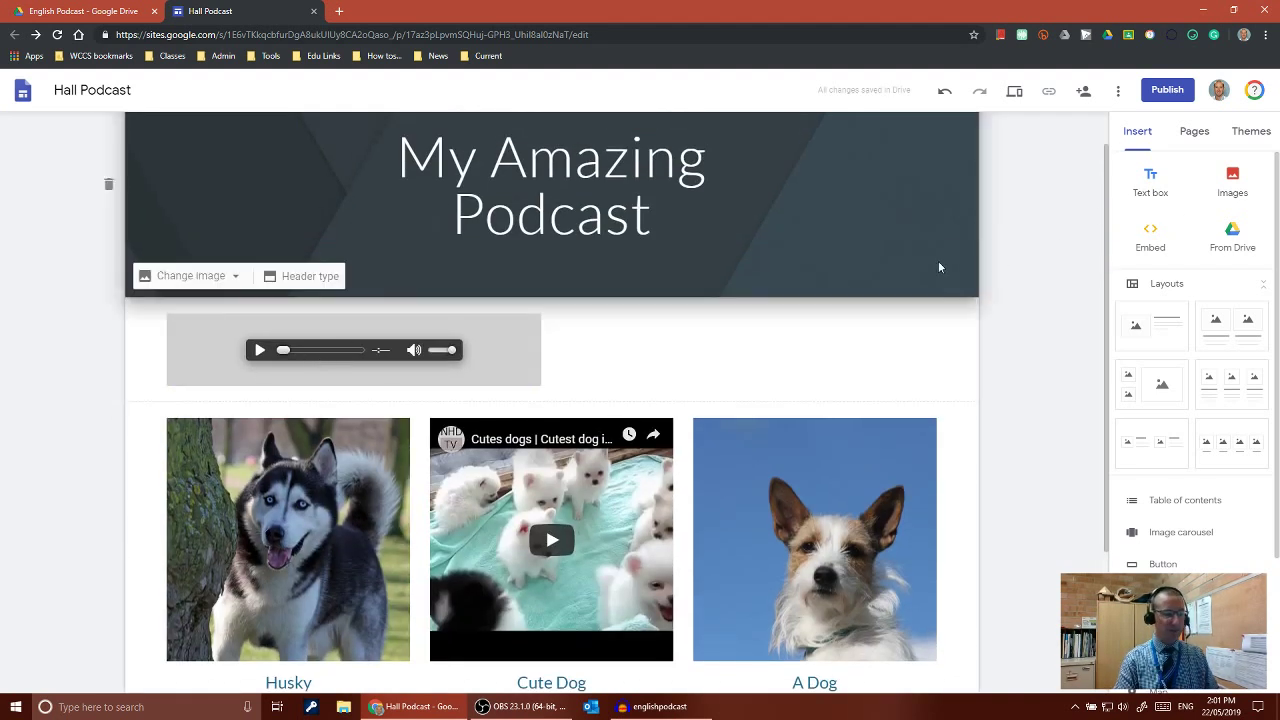
pyautogui.doubleClick(735, 350)
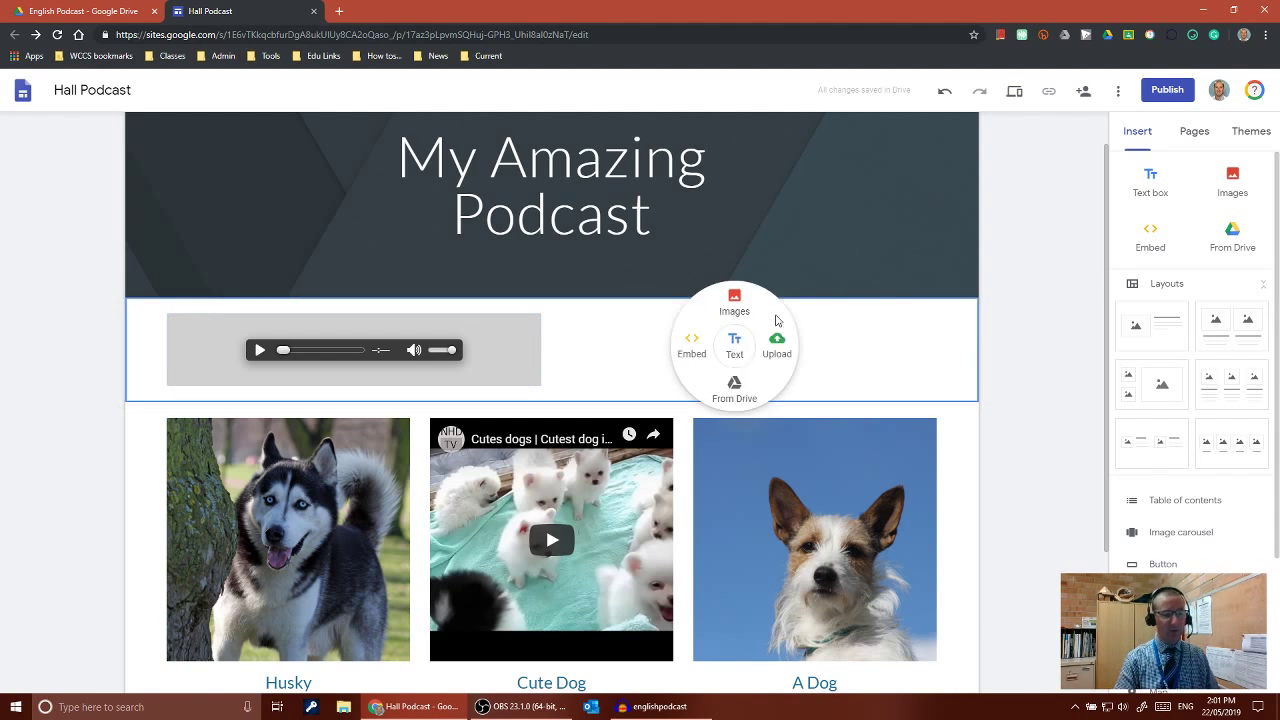
pyautogui.click(735, 347)
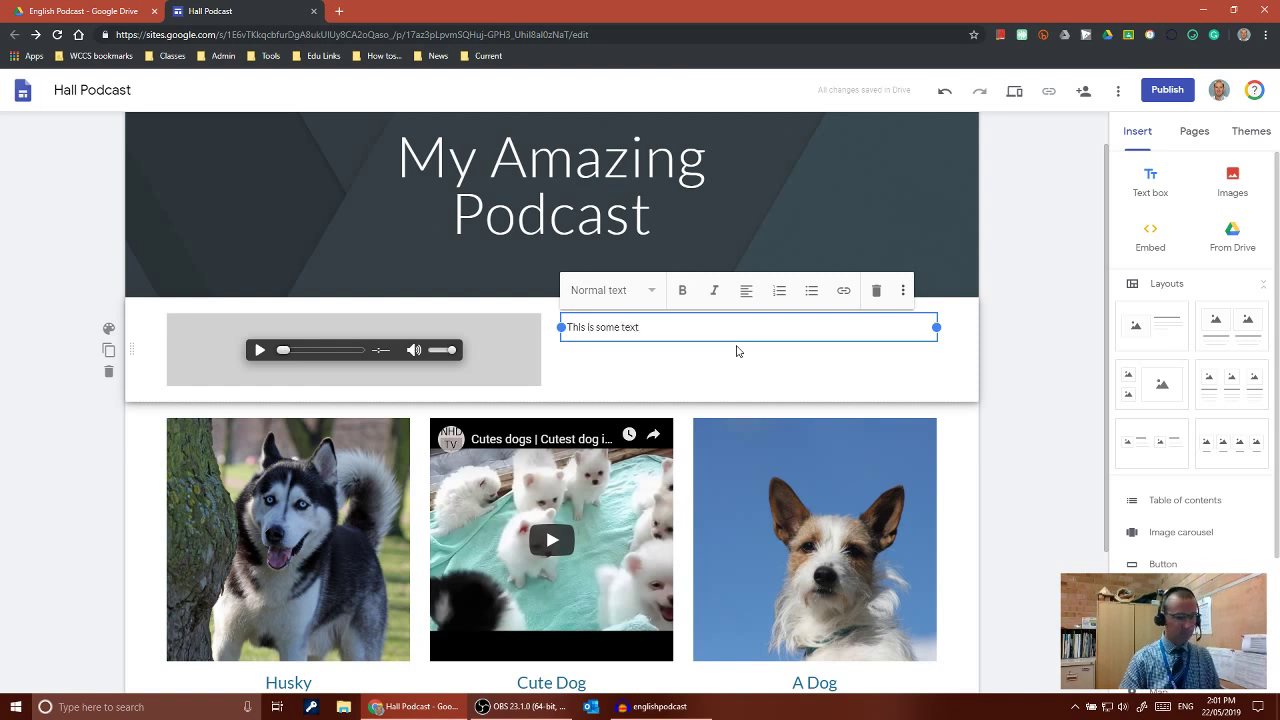
pyautogui.click(744, 394)
pyautogui.scroll(-2, 688, 385)
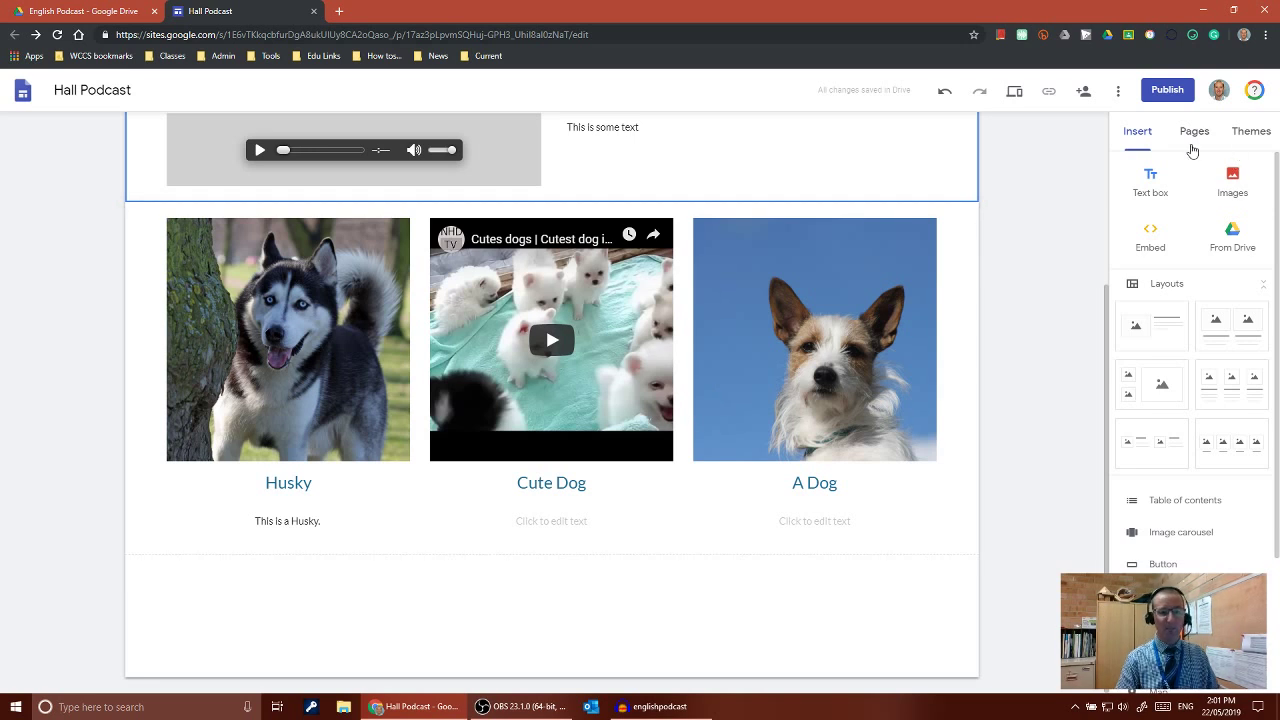
# Step: Try the Simple theme's pink and green colours on the site
pyautogui.scroll(3, 526, 411)
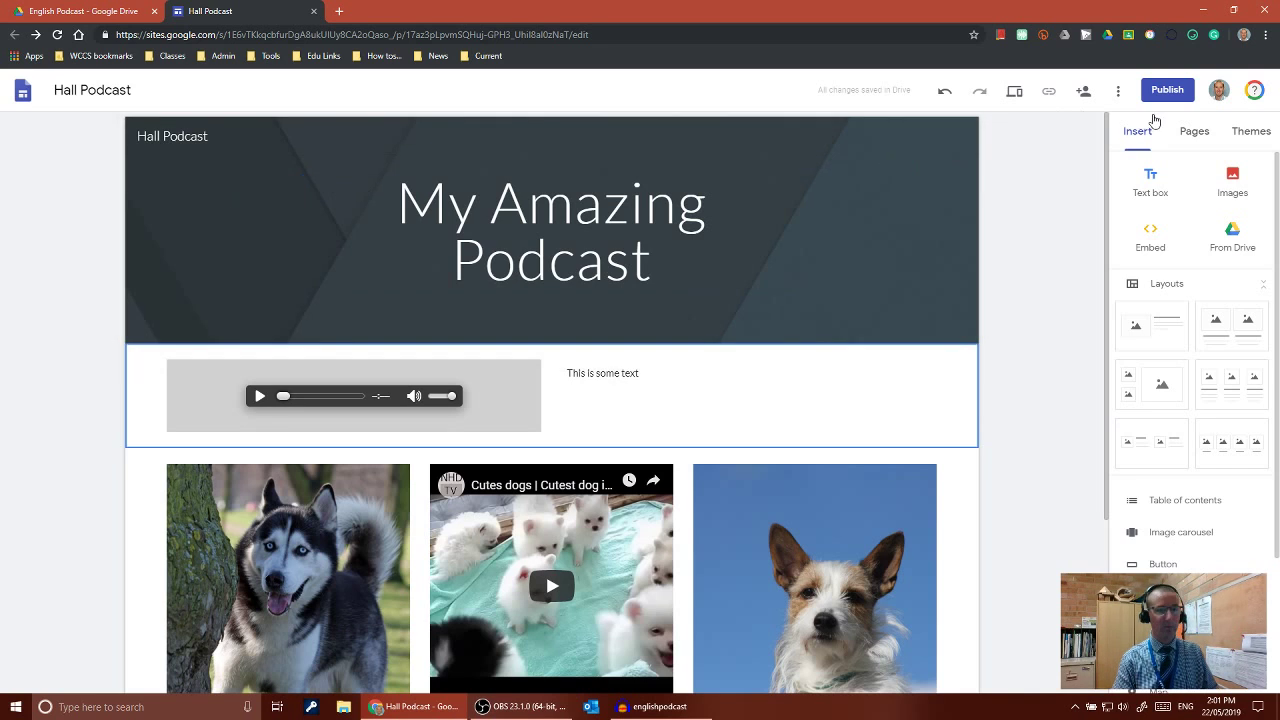
pyautogui.click(1247, 134)
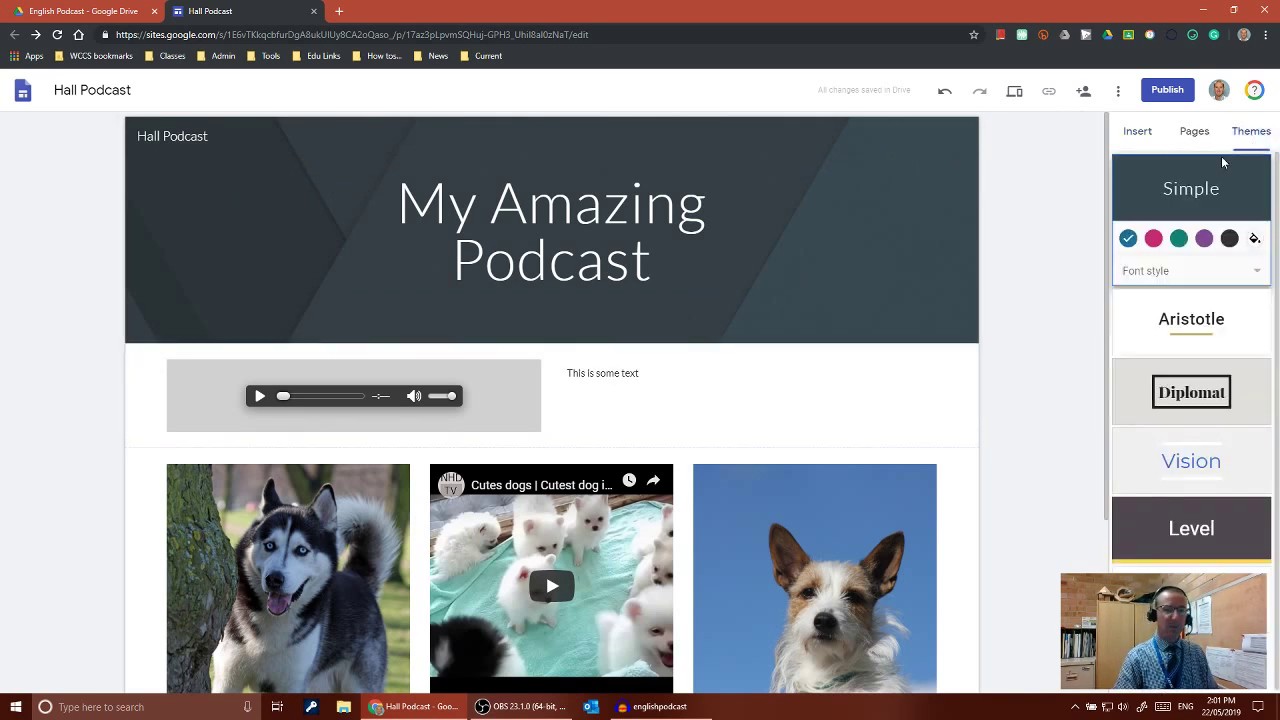
pyautogui.click(1154, 239)
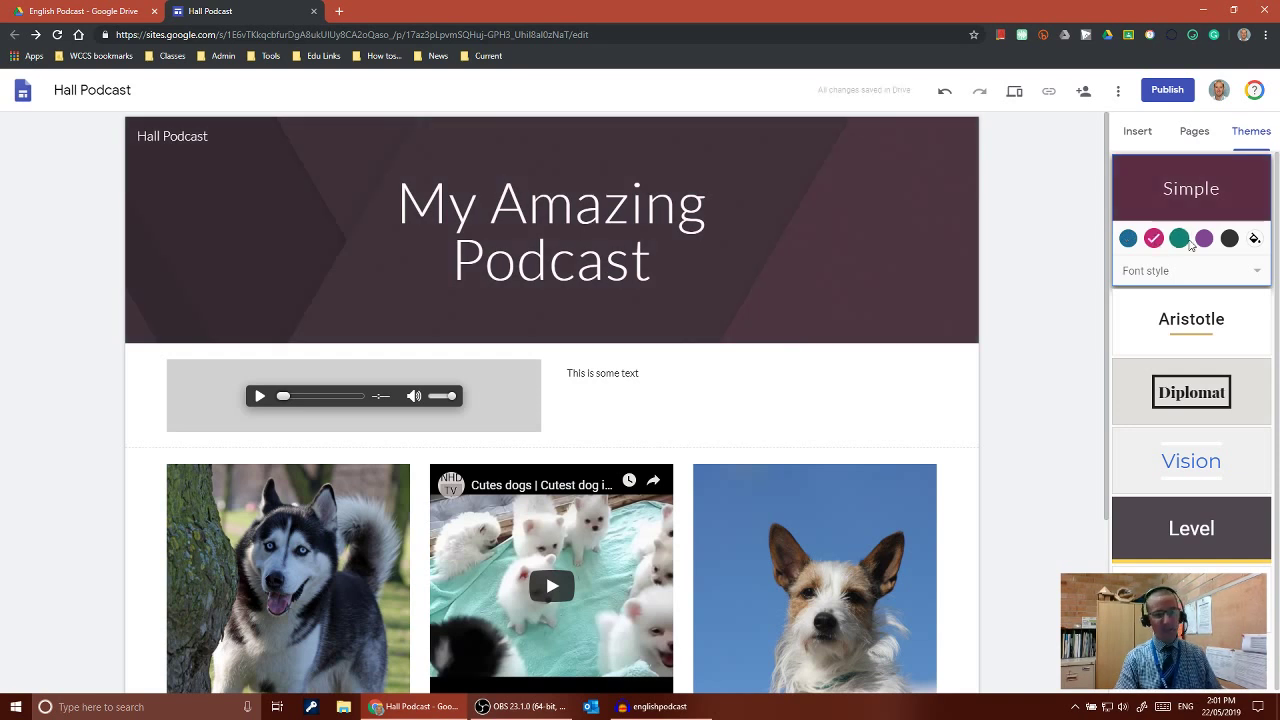
pyautogui.click(1179, 238)
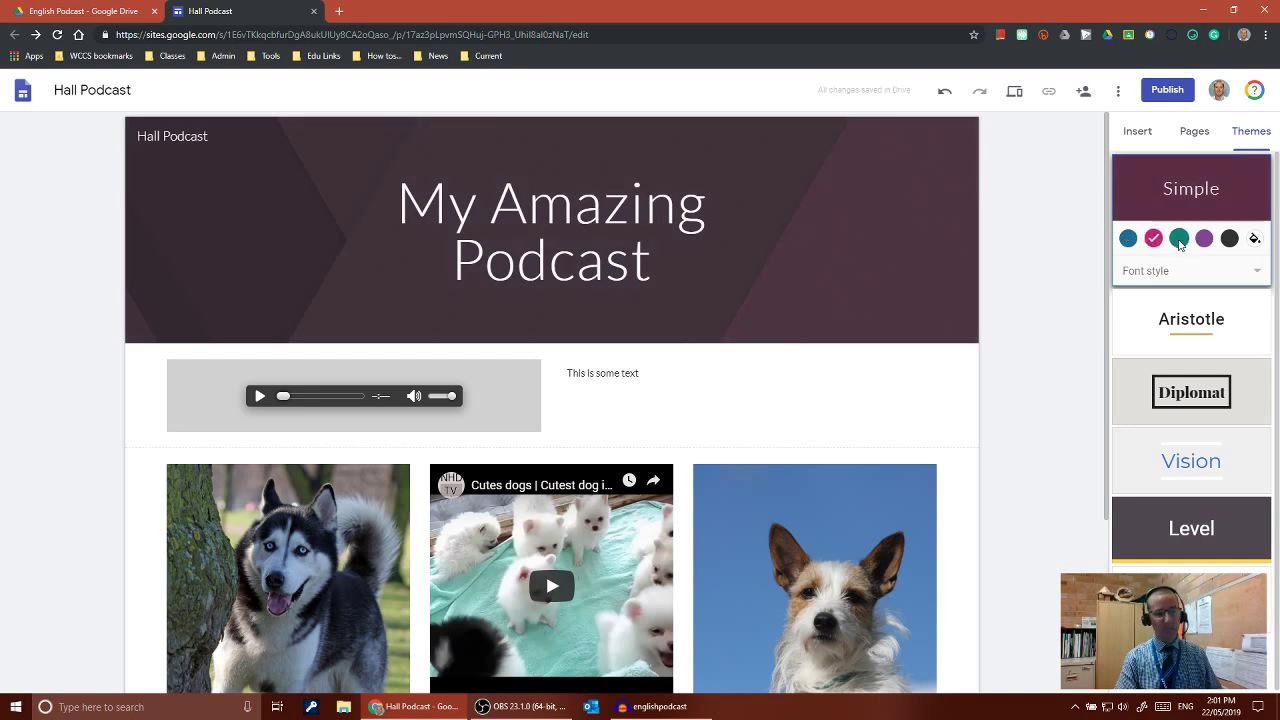
# Step: Compare the Aristotle and Simple themes, then apply Aristotle with the purple accent colour
pyautogui.click(1221, 325)
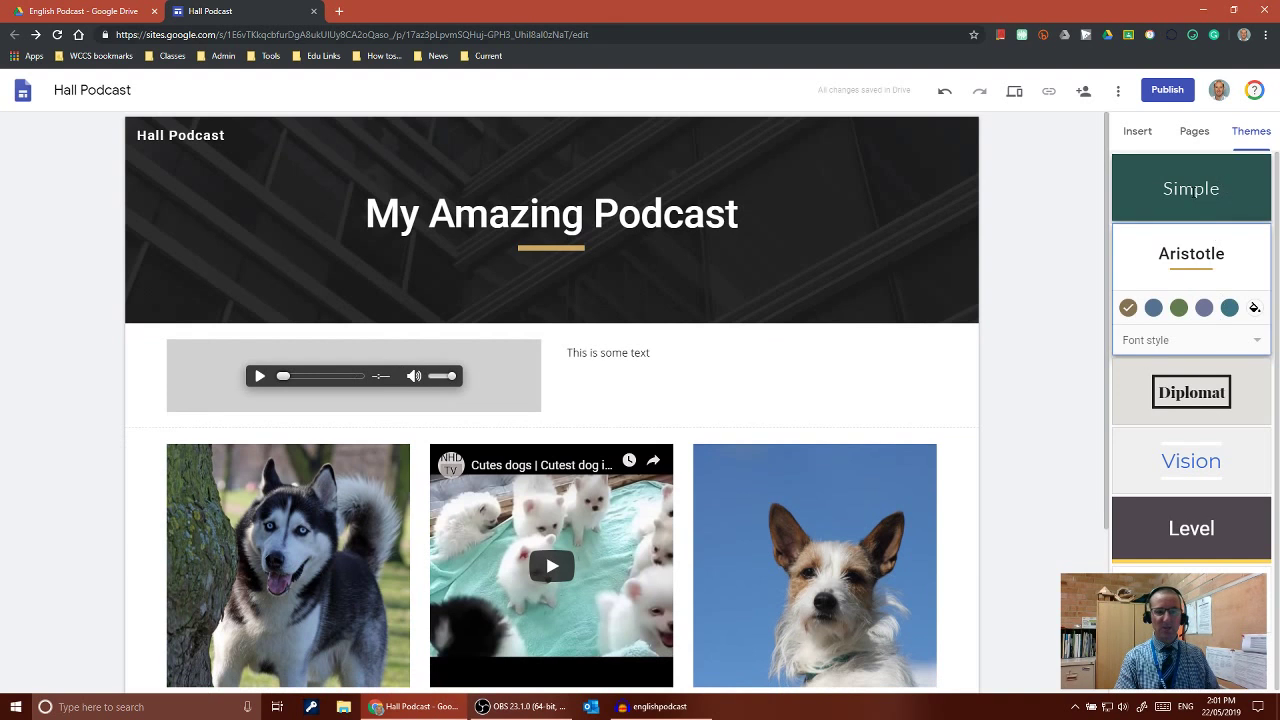
pyautogui.click(1190, 182)
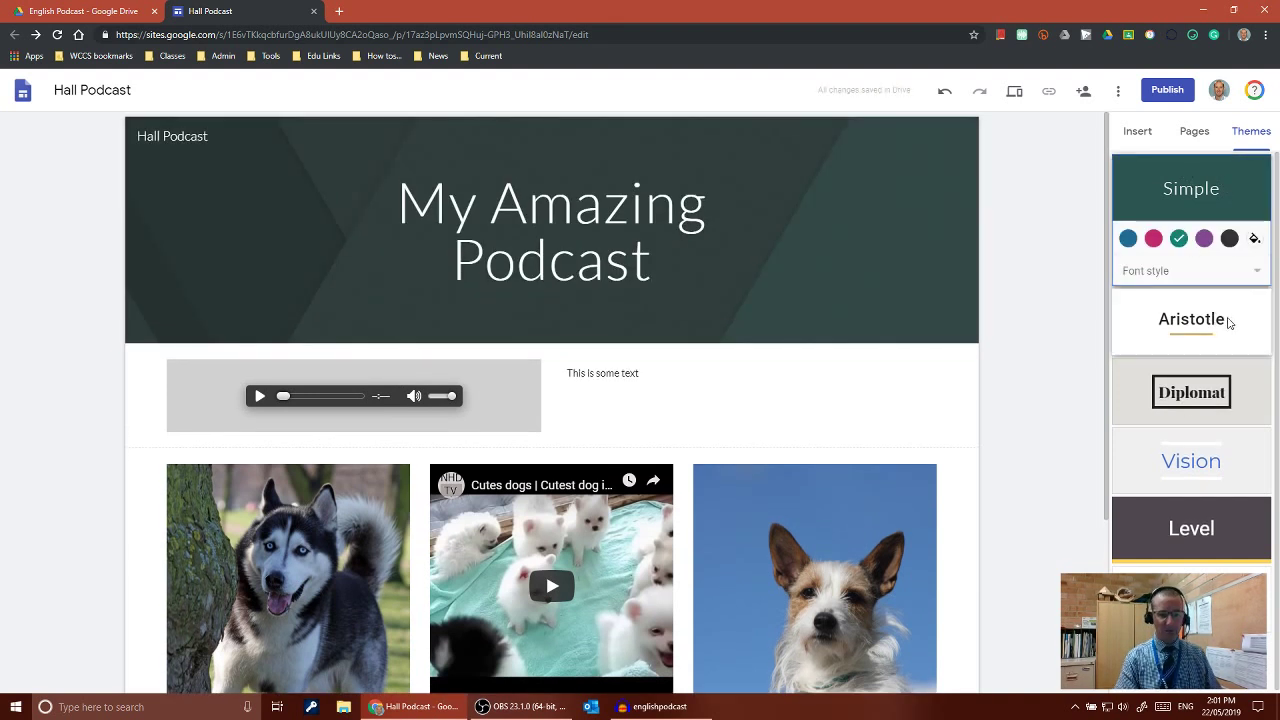
pyautogui.click(1229, 323)
pyautogui.click(1204, 307)
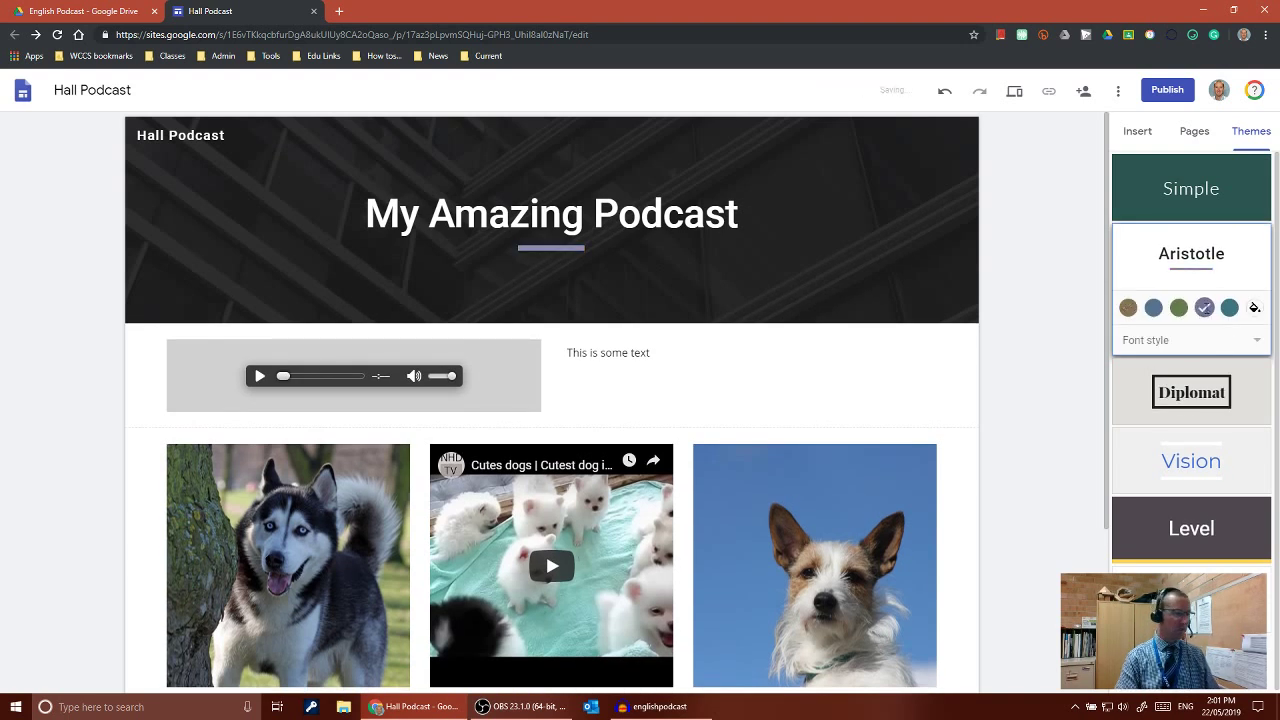
# Step: Publish the site under the web address "hallpodcast" so that anyone can view it
pyautogui.moveTo(479, 277)
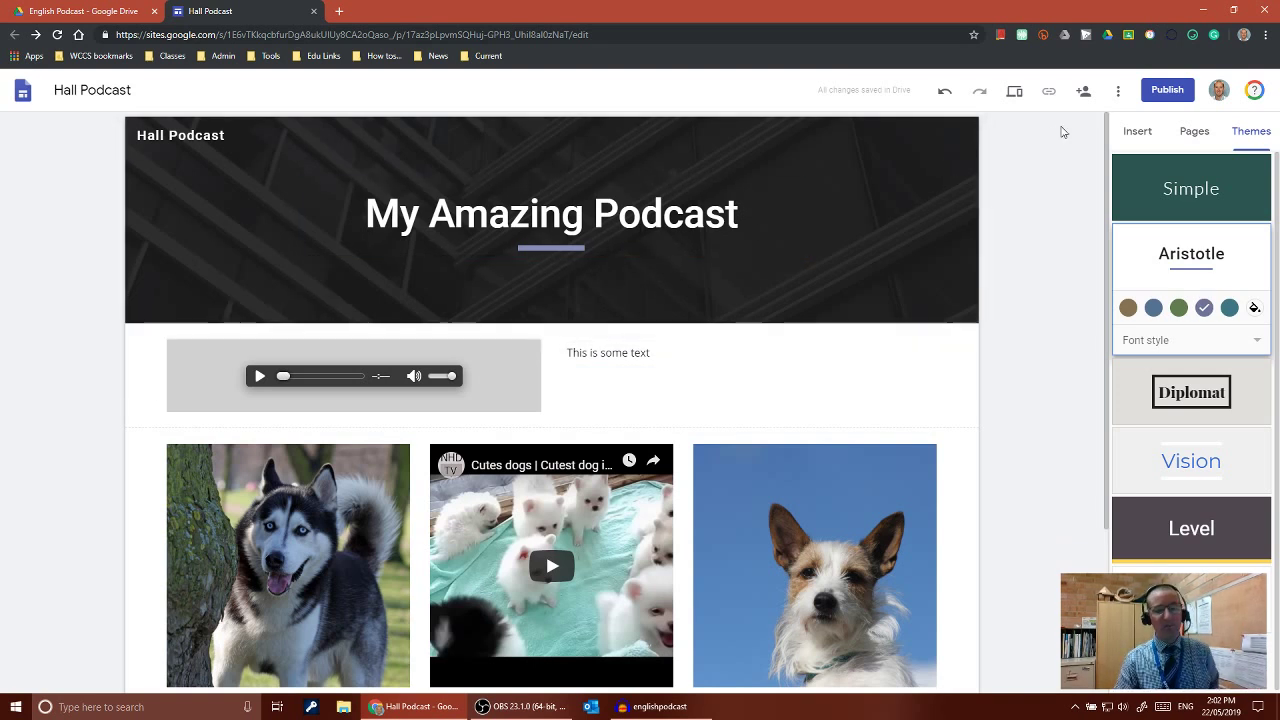
pyautogui.click(1167, 89)
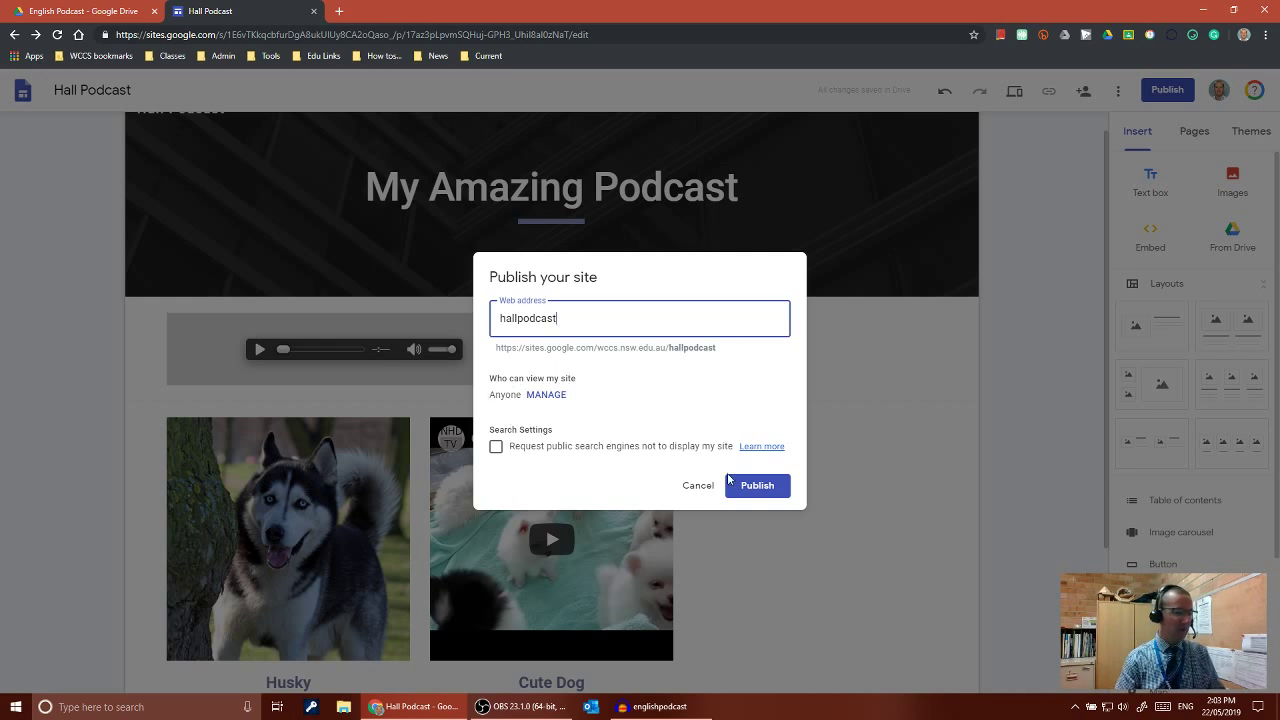
pyautogui.click(758, 486)
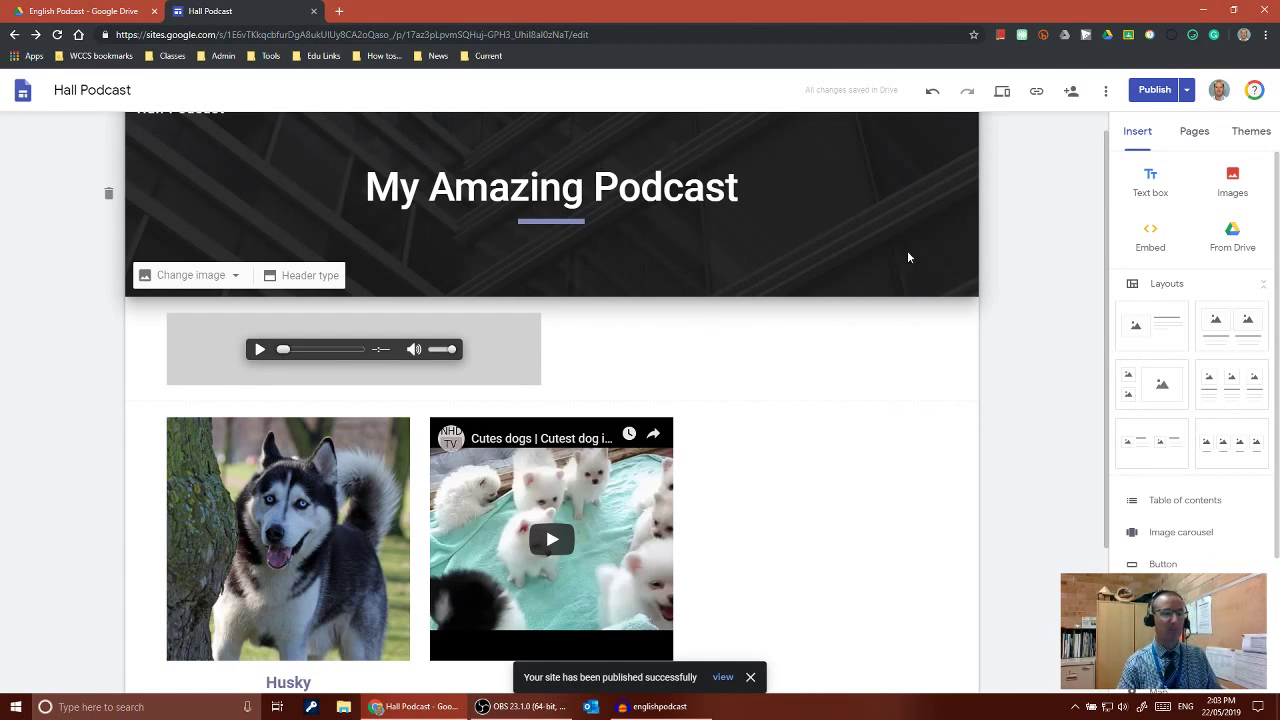
# Step: Open the published site and copy its web address
pyautogui.click(1188, 92)
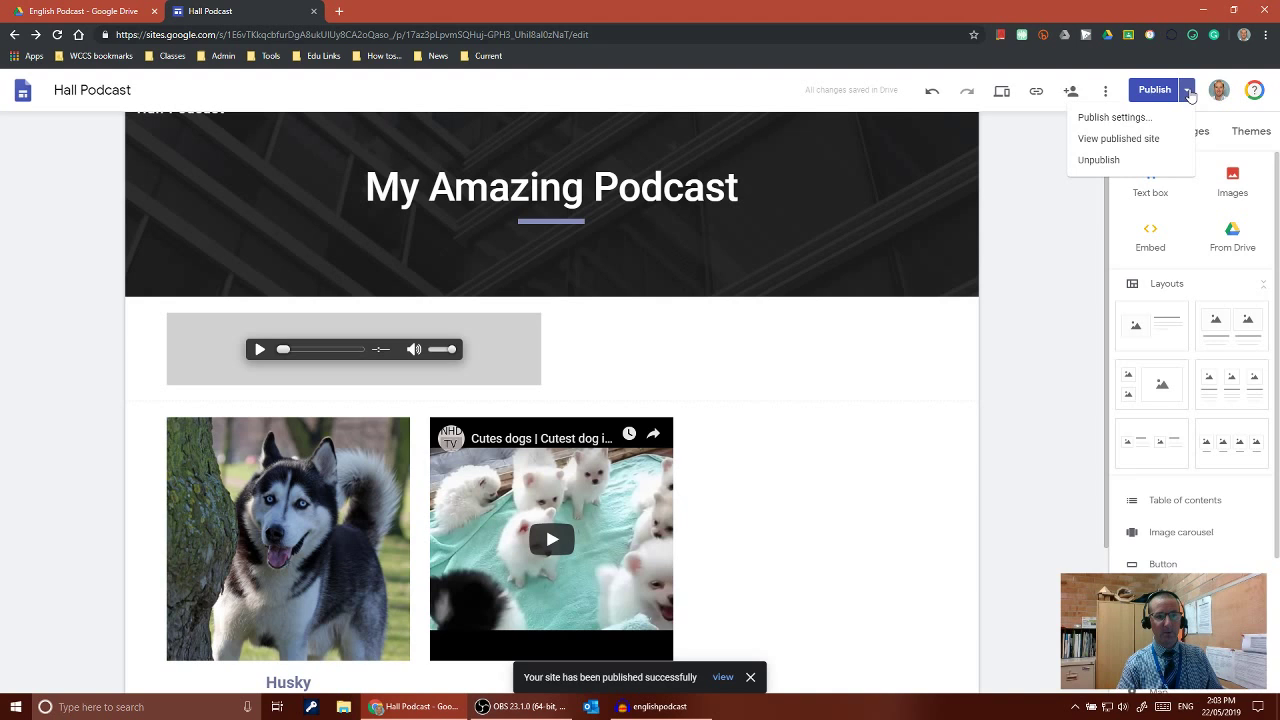
pyautogui.click(1119, 140)
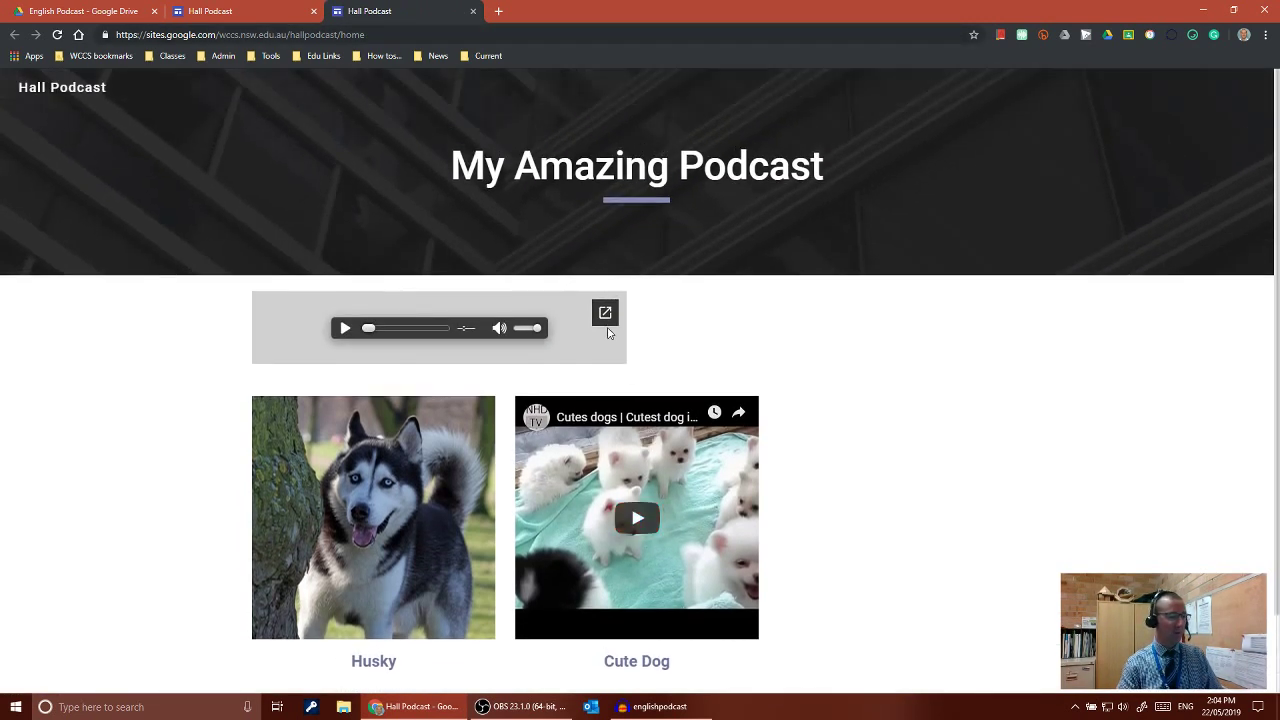
pyautogui.click(373, 34)
pyautogui.hotkey('ctrl', 'c')
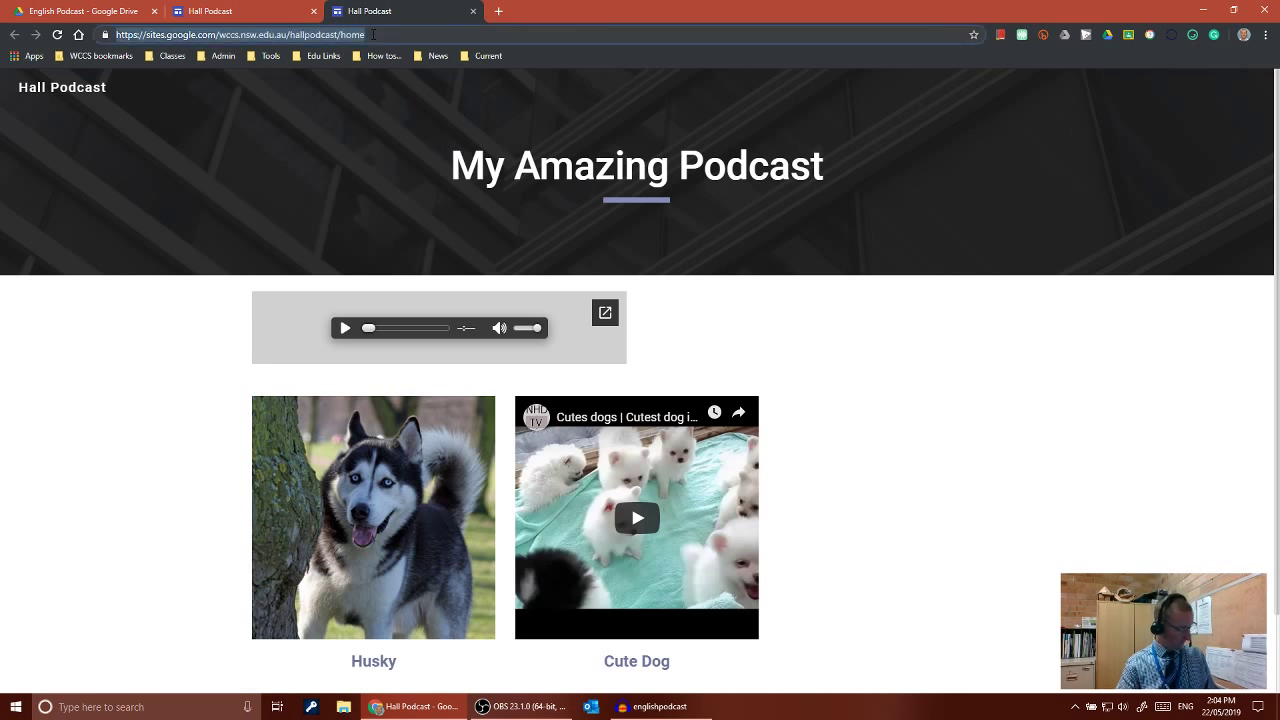
pyautogui.press('BackSpace')
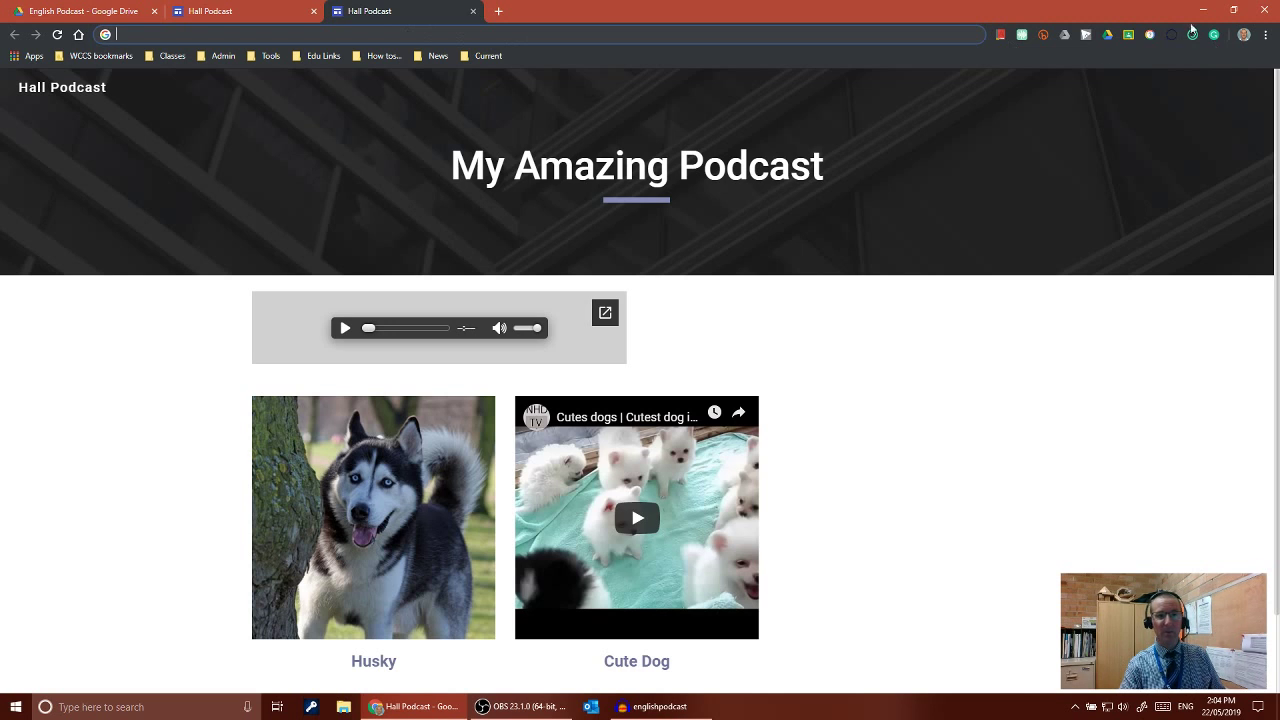
# Step: Load the copied site address in a Guest browser window and test the podcast by playing and pausing it
pyautogui.click(1245, 37)
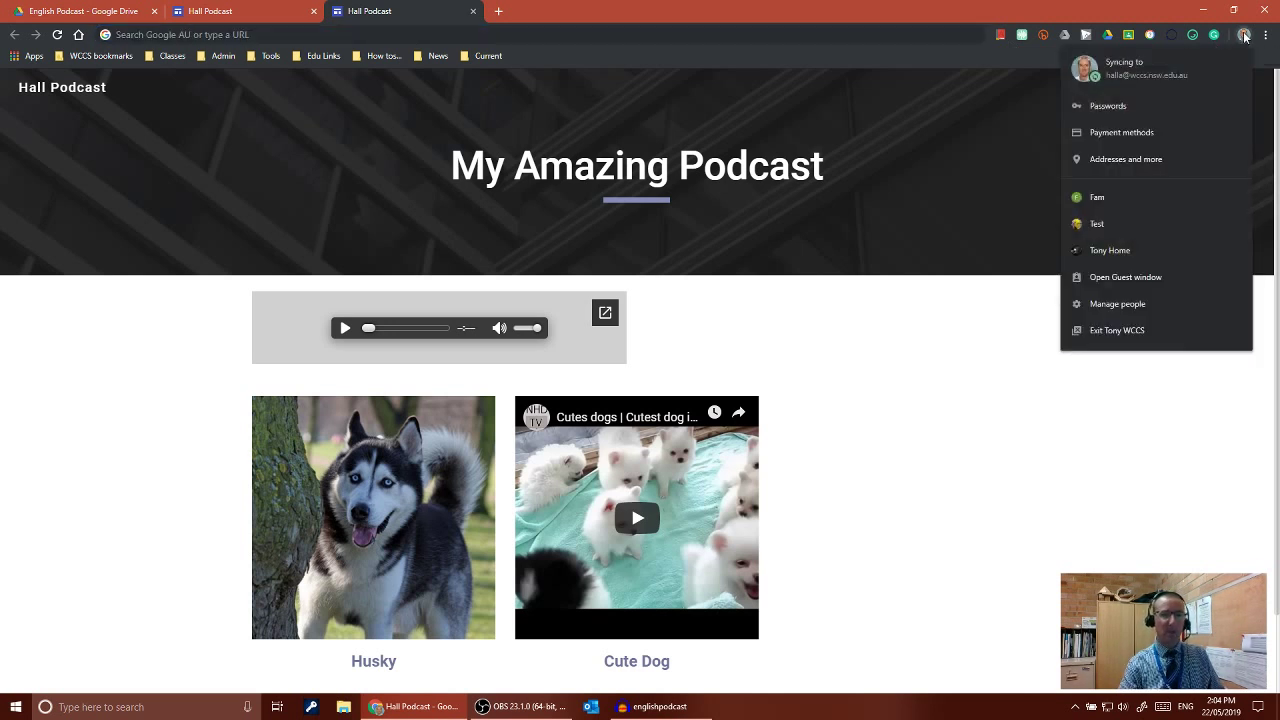
pyautogui.click(1121, 281)
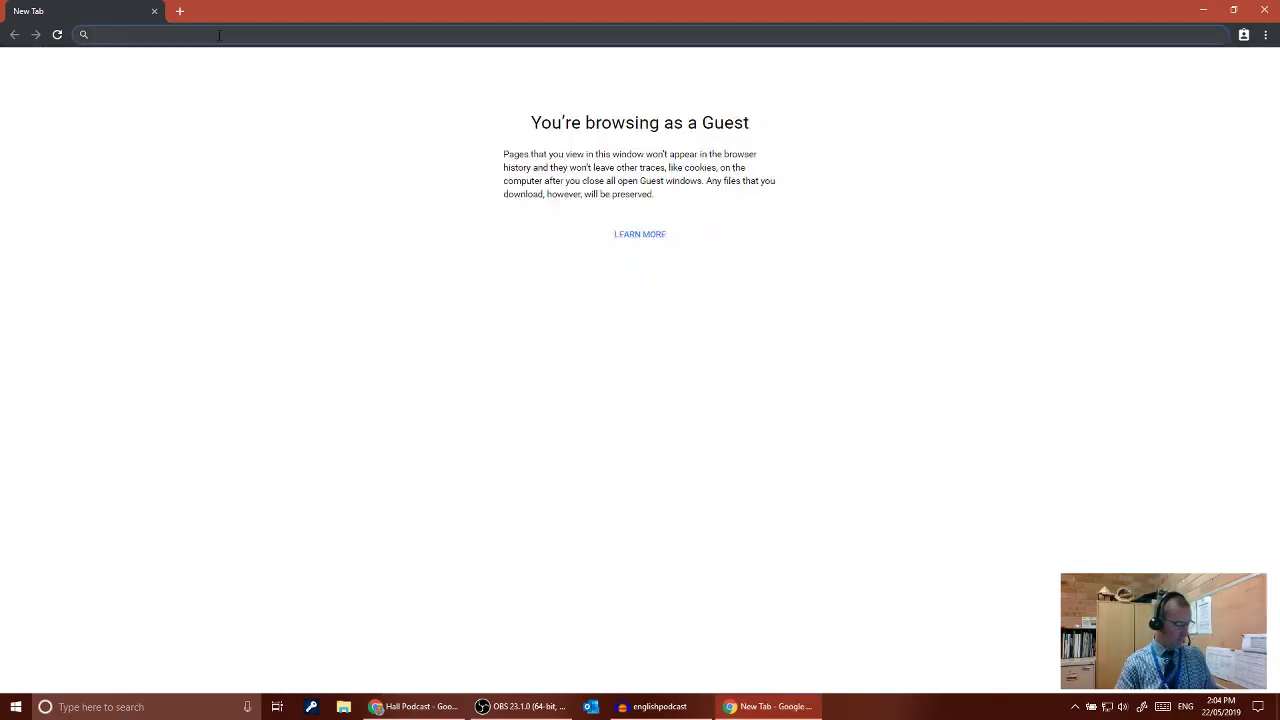
pyautogui.hotkey('ctrl', 'v')
pyautogui.press('Return')
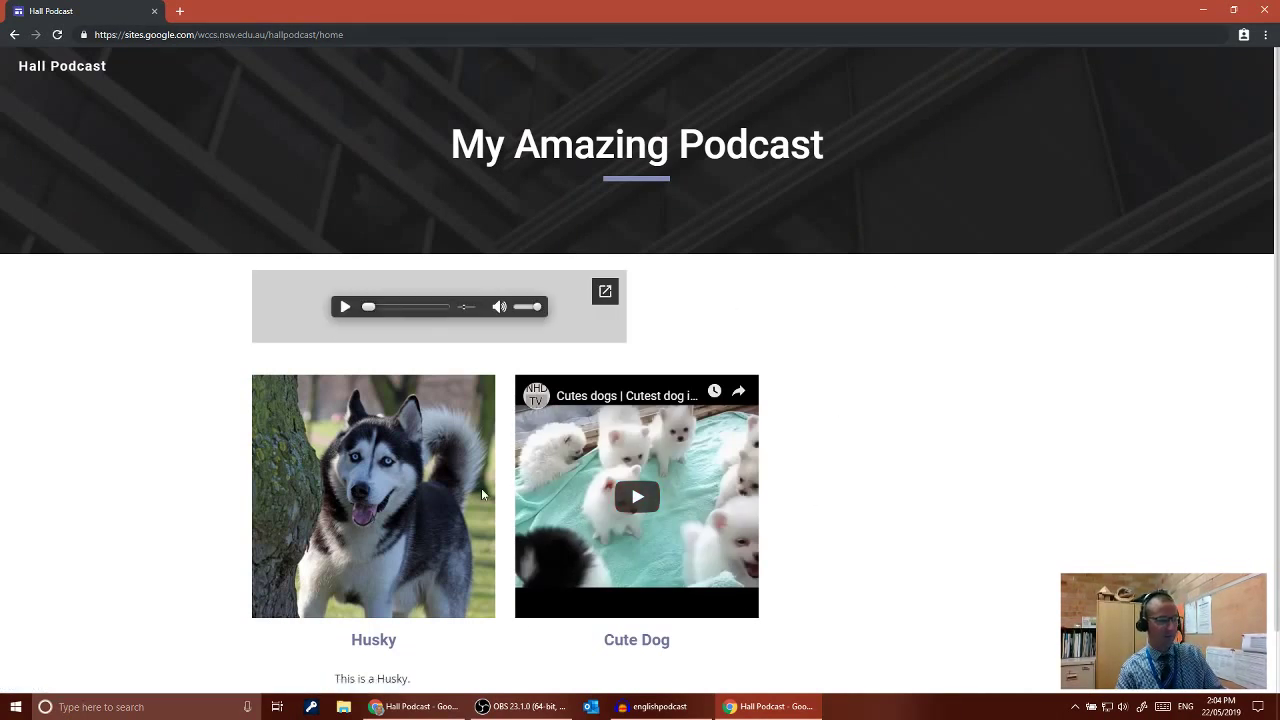
pyautogui.click(345, 307)
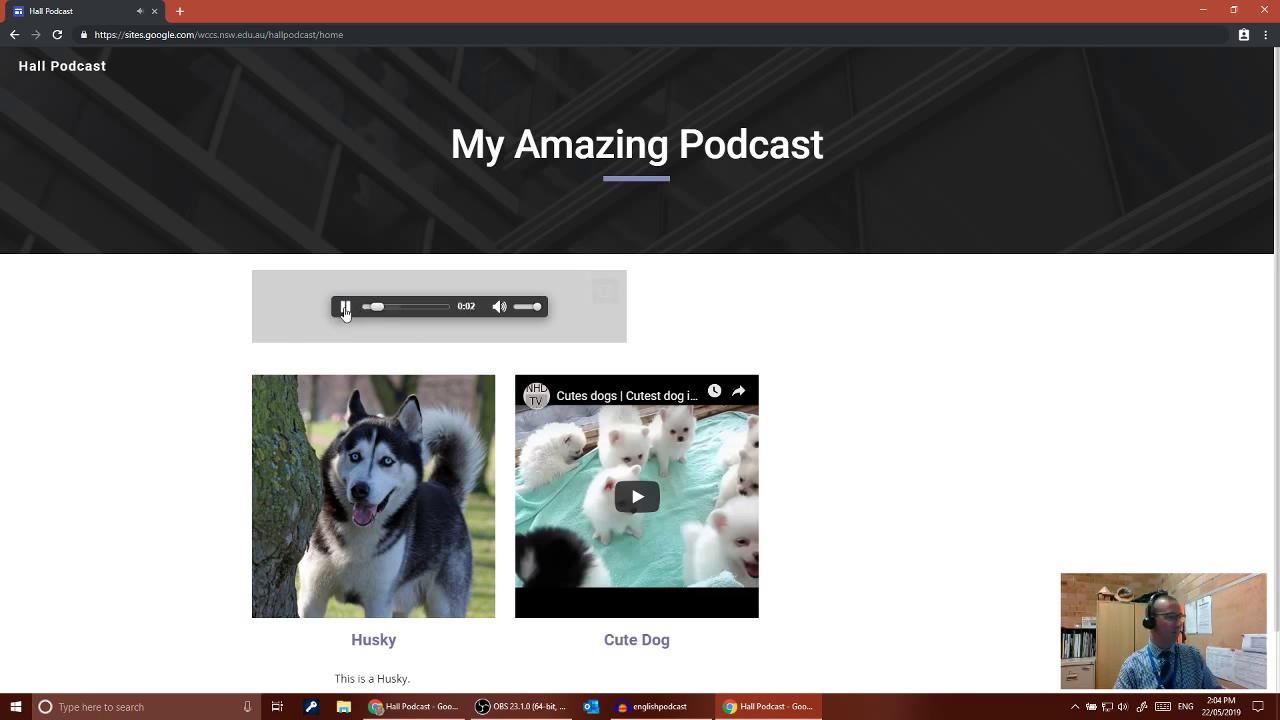
pyautogui.click(345, 307)
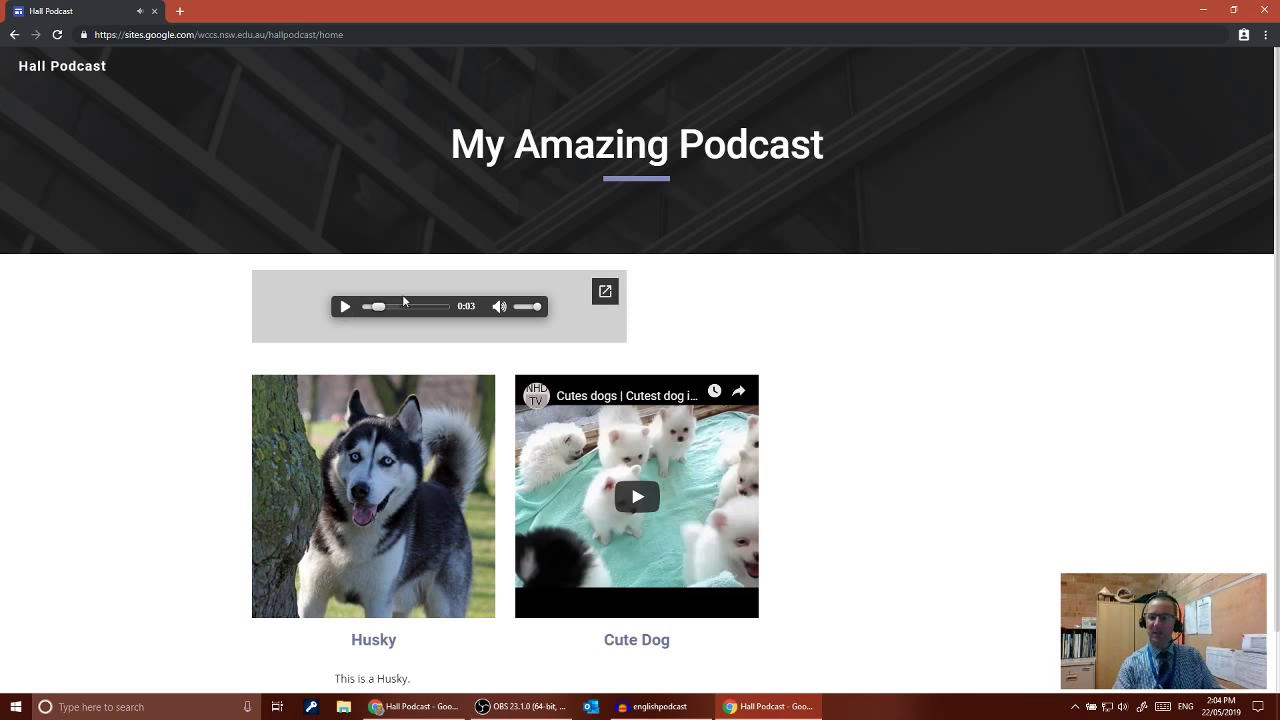